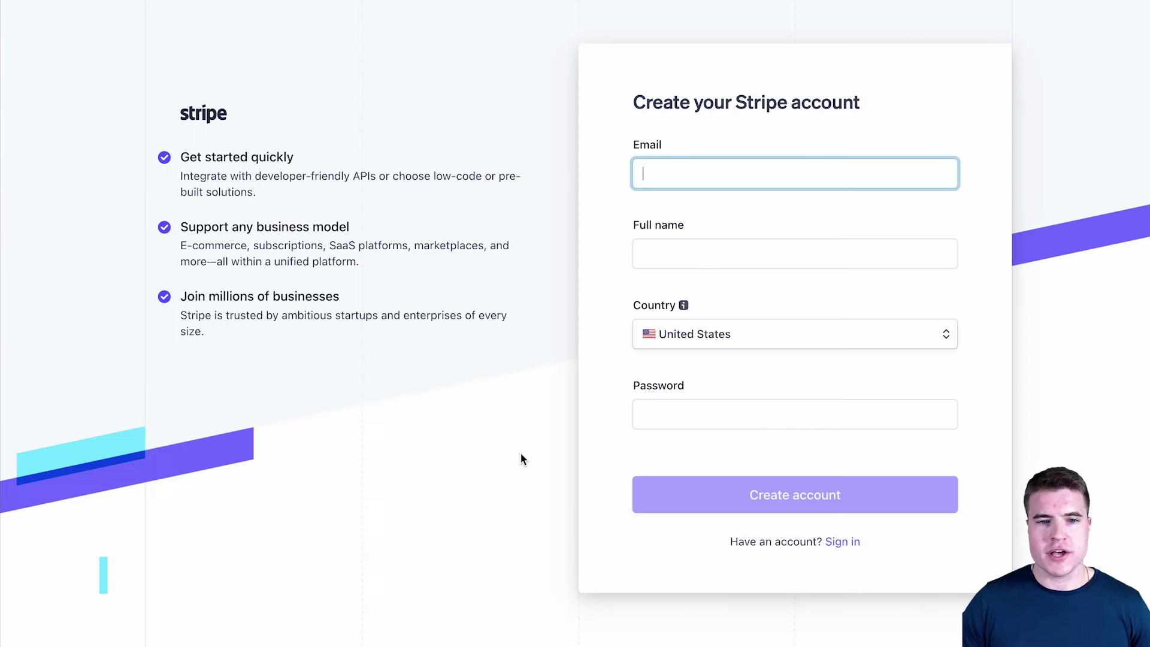
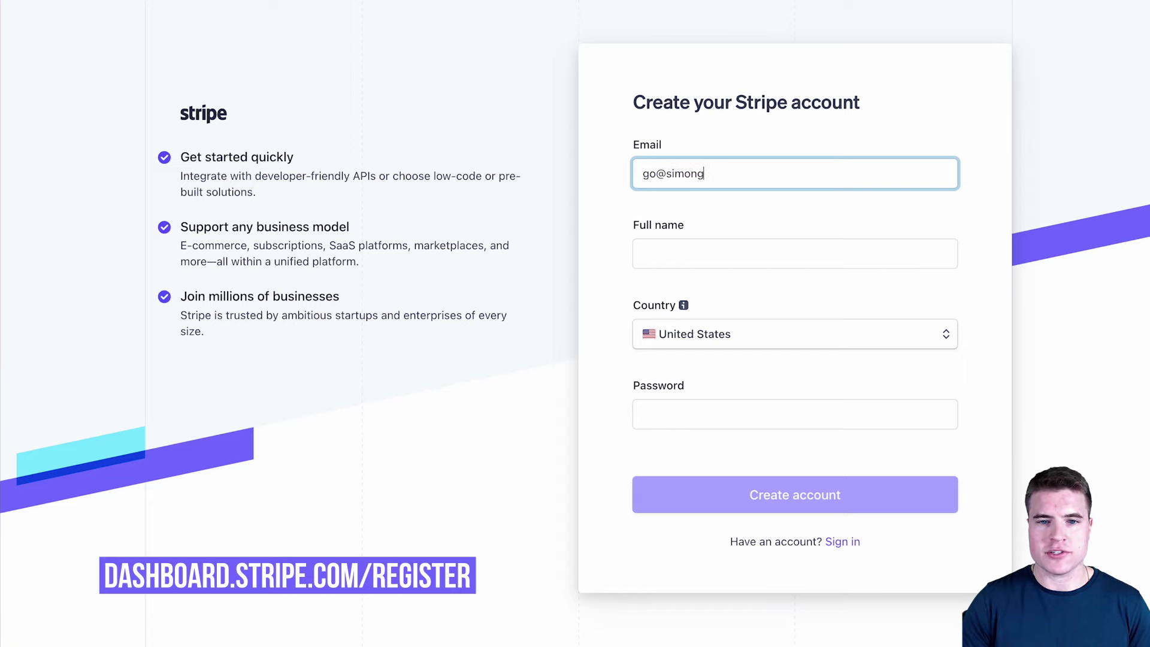
- Enter the sign-up e-mail address and the account holder's full name
click(644, 254)
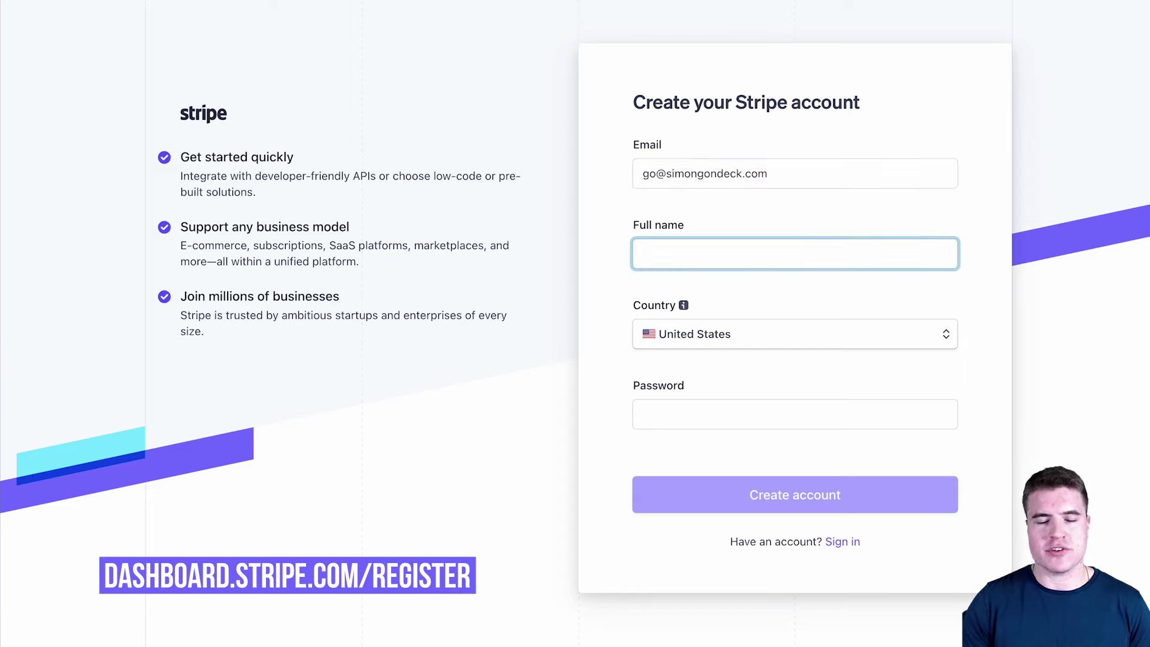
text(Simon Gondeck)
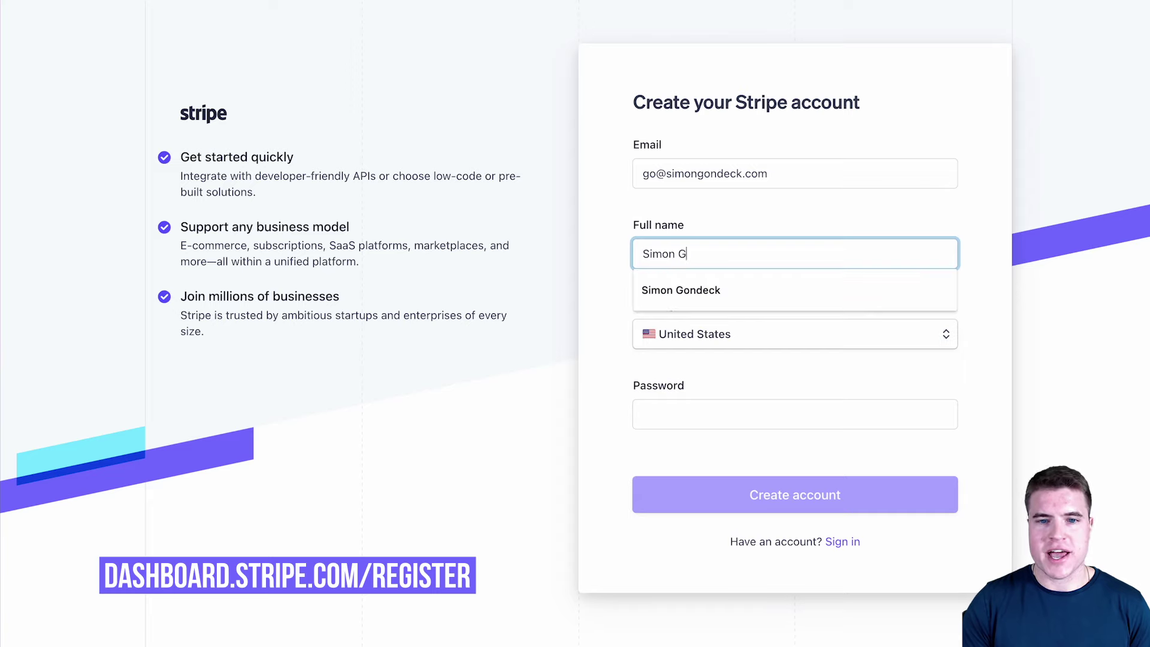
- Set the account password, create the account, and verify the e-mail from Stripe's message
click(714, 411)
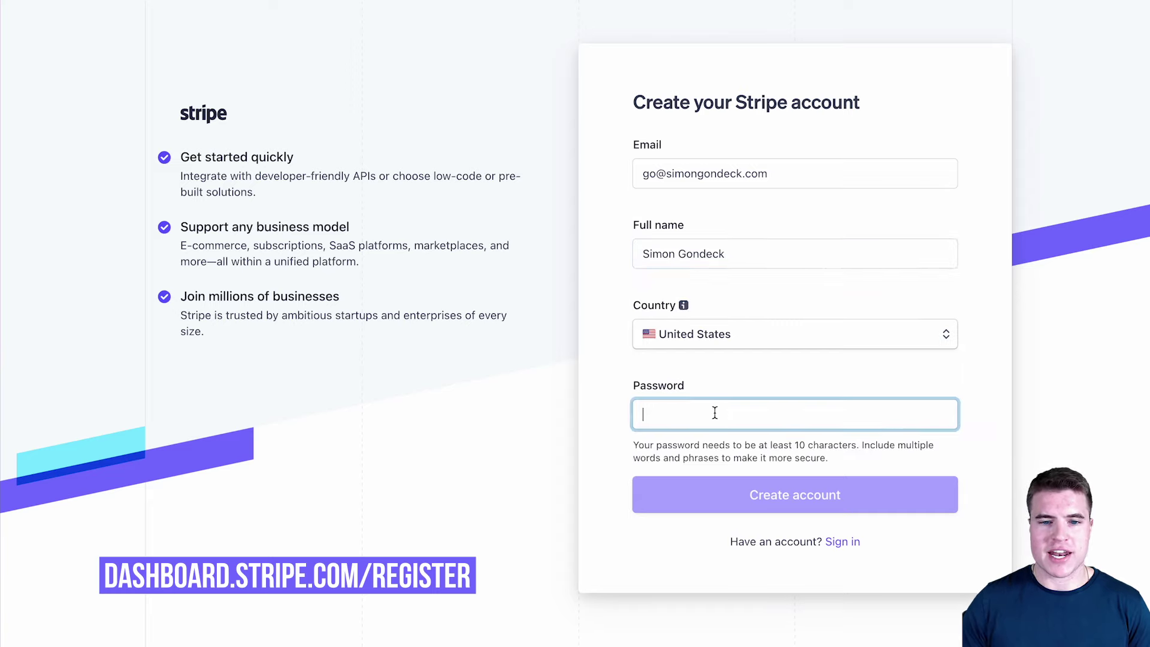
text(************)
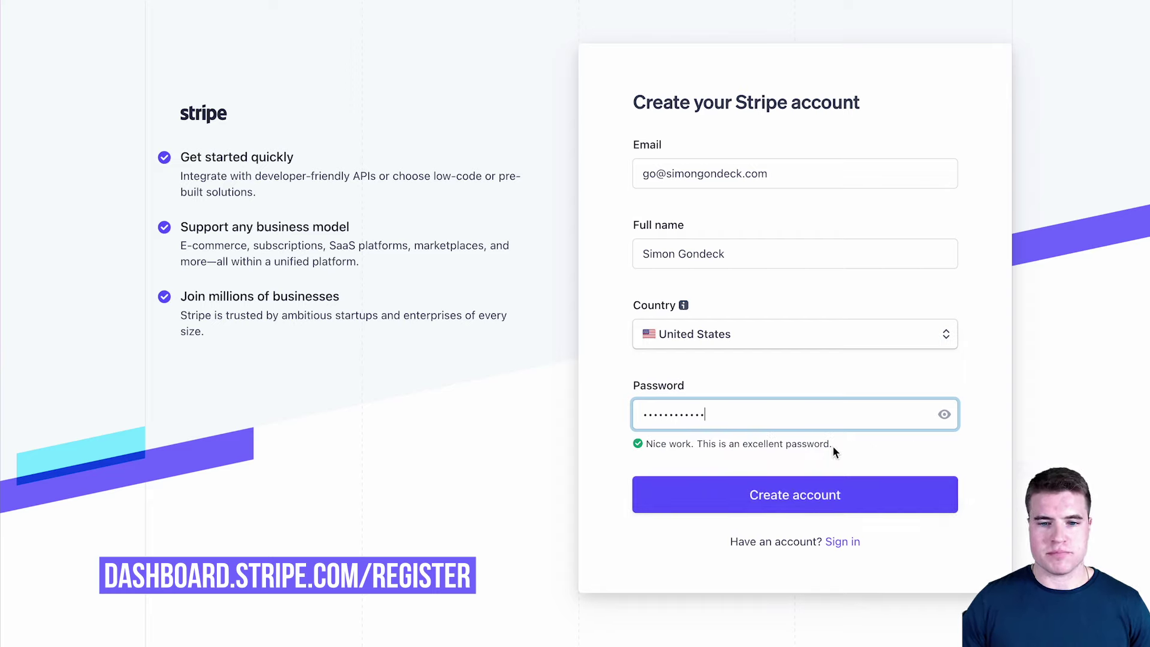
click(833, 500)
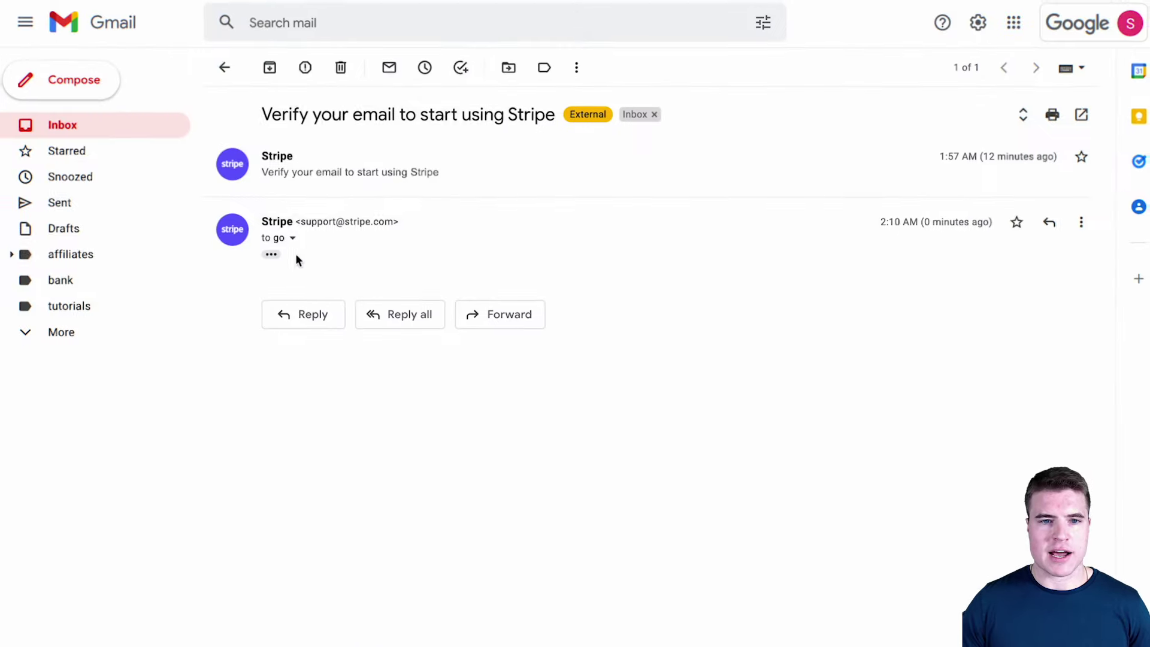
click(273, 254)
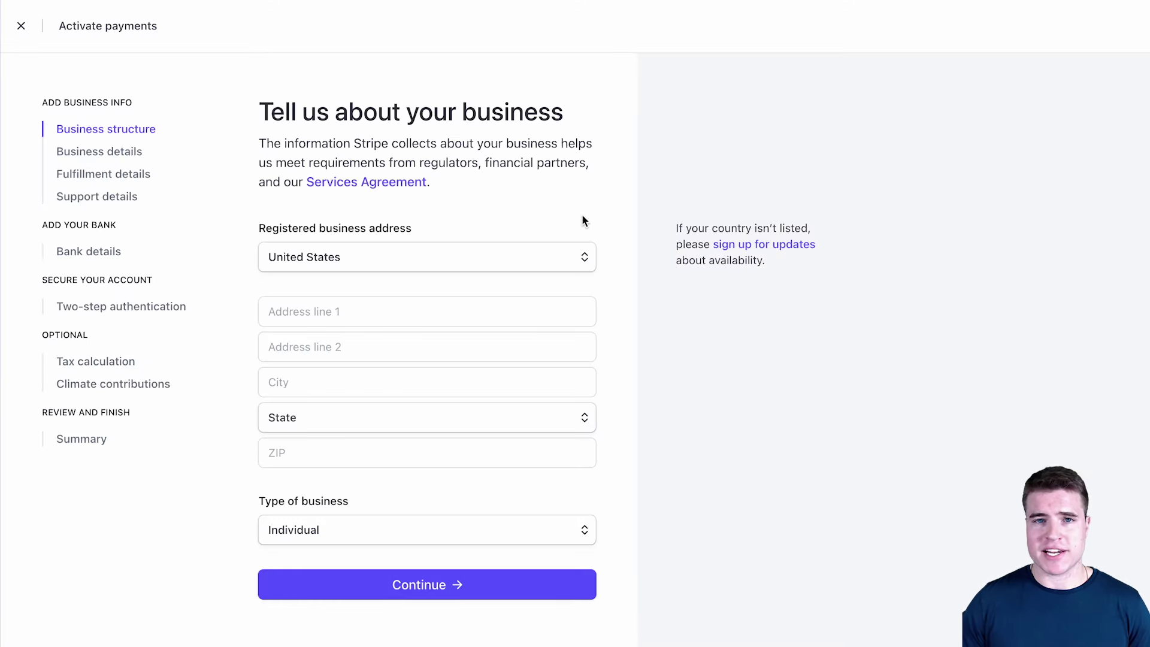
- Choose Company as the business type and Multi-member LLC as the business structure
mouse_move(521, 317)
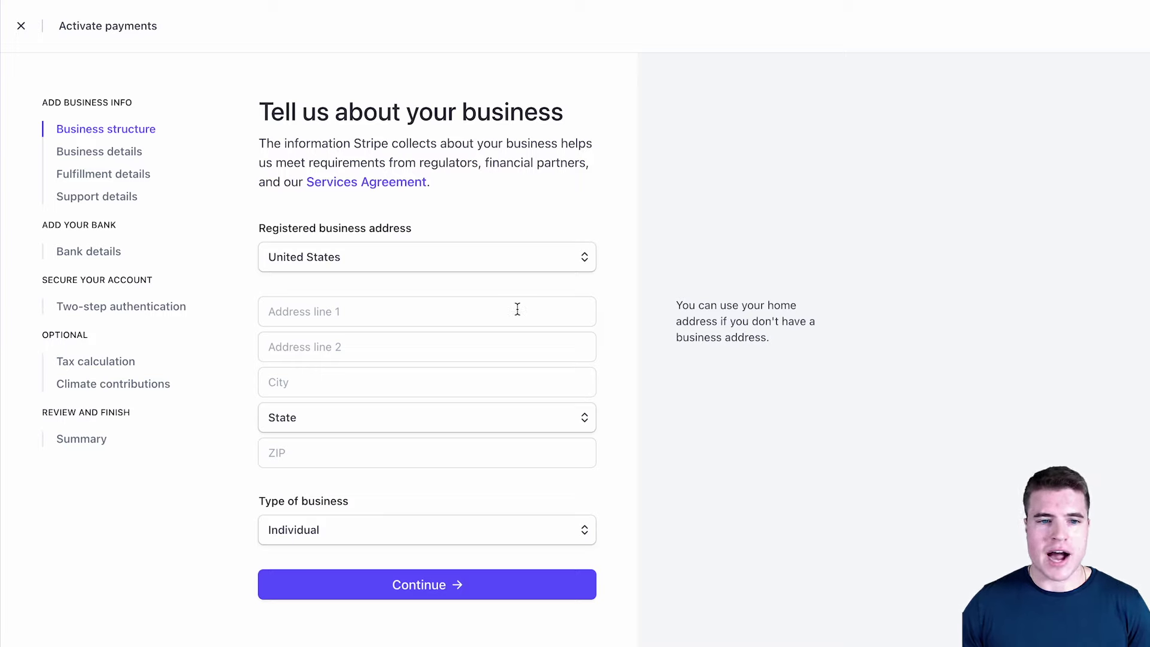
click(470, 532)
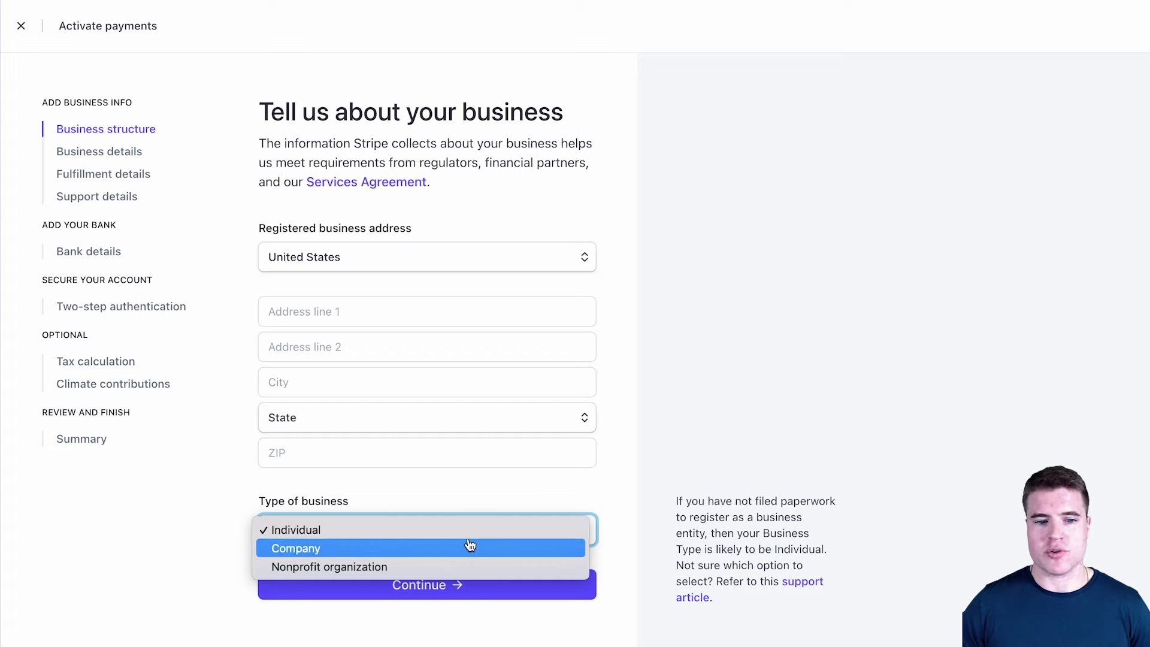
click(470, 545)
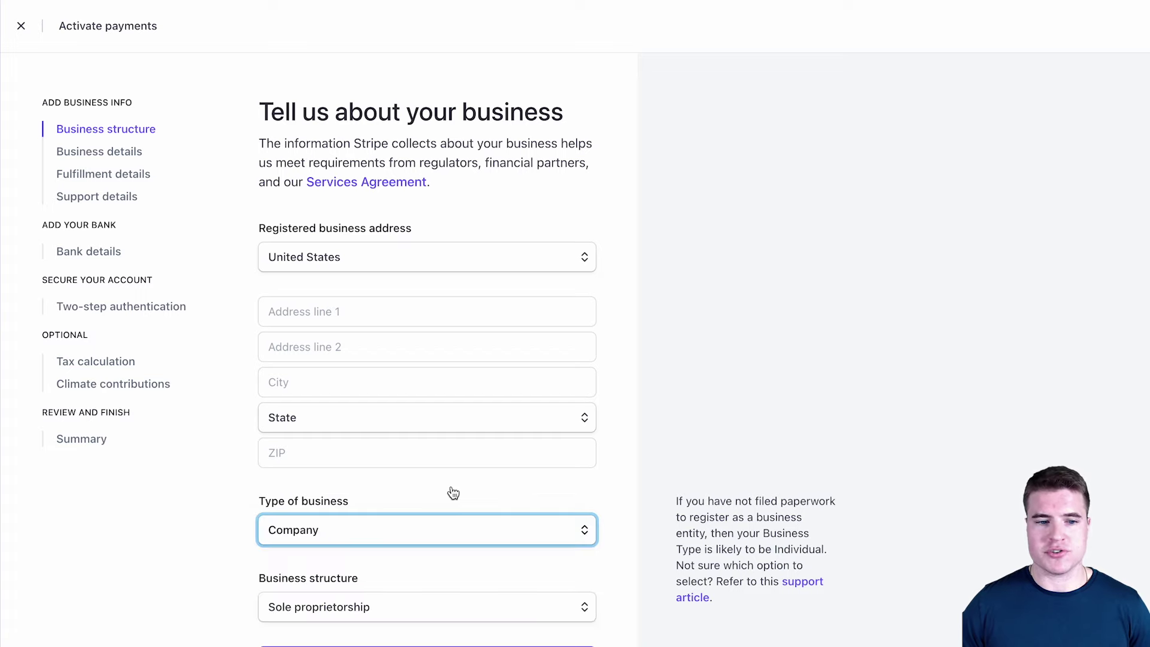
click(452, 606)
click(449, 642)
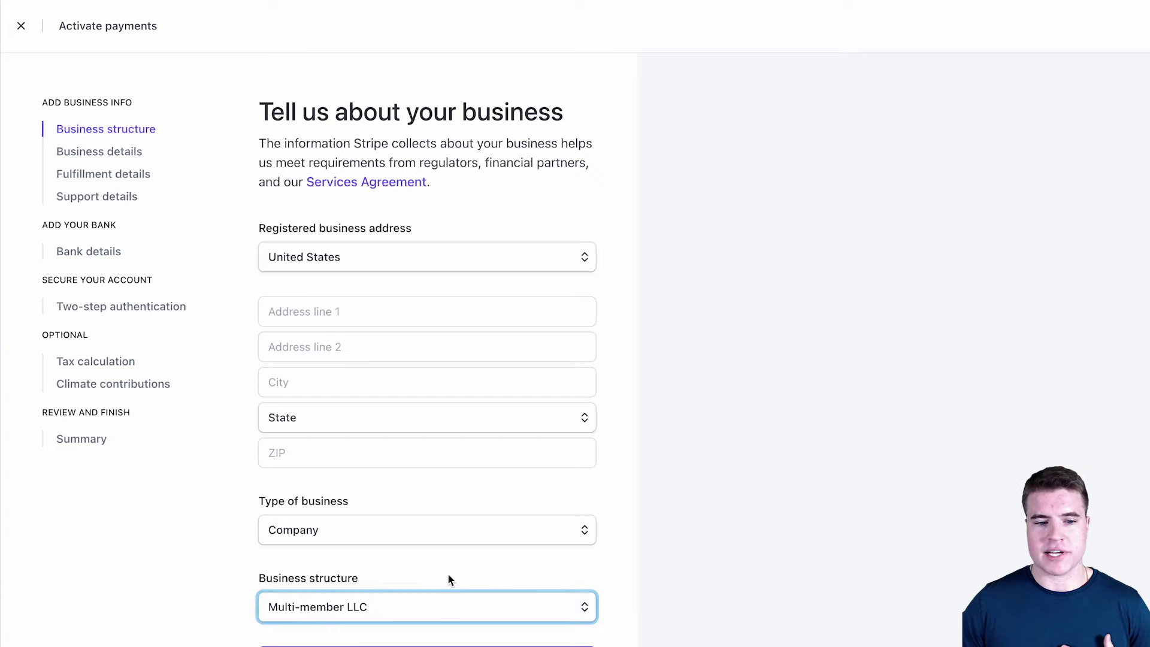
- Switch the business type to Individual and back to Company, then continue to Business details
click(426, 530)
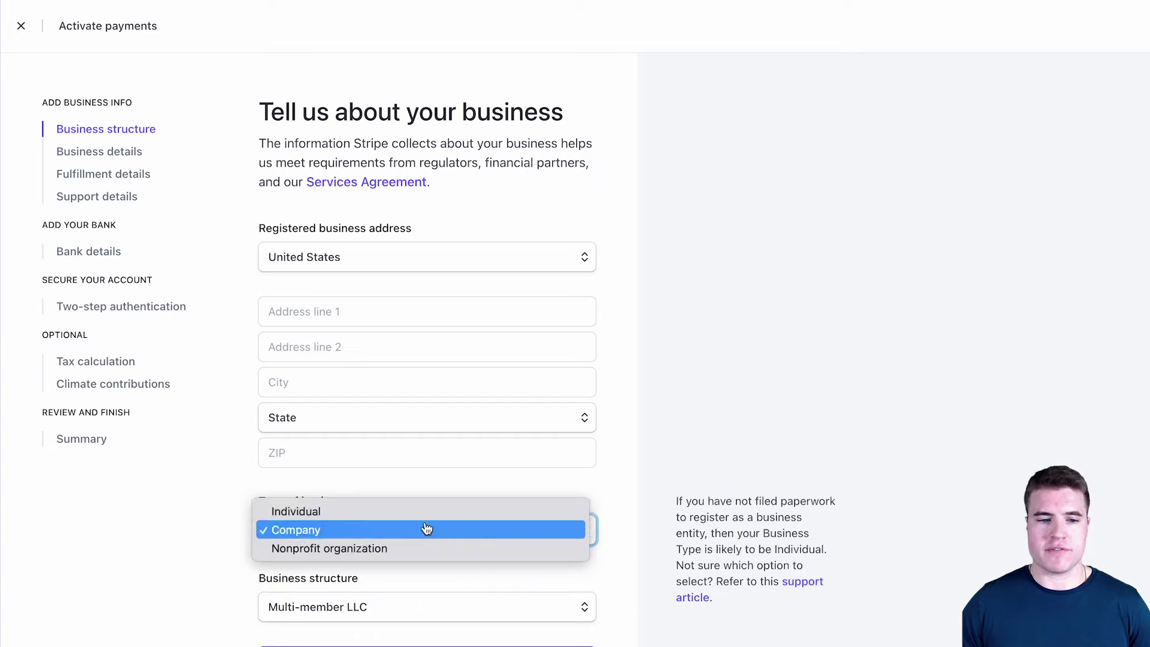
click(425, 518)
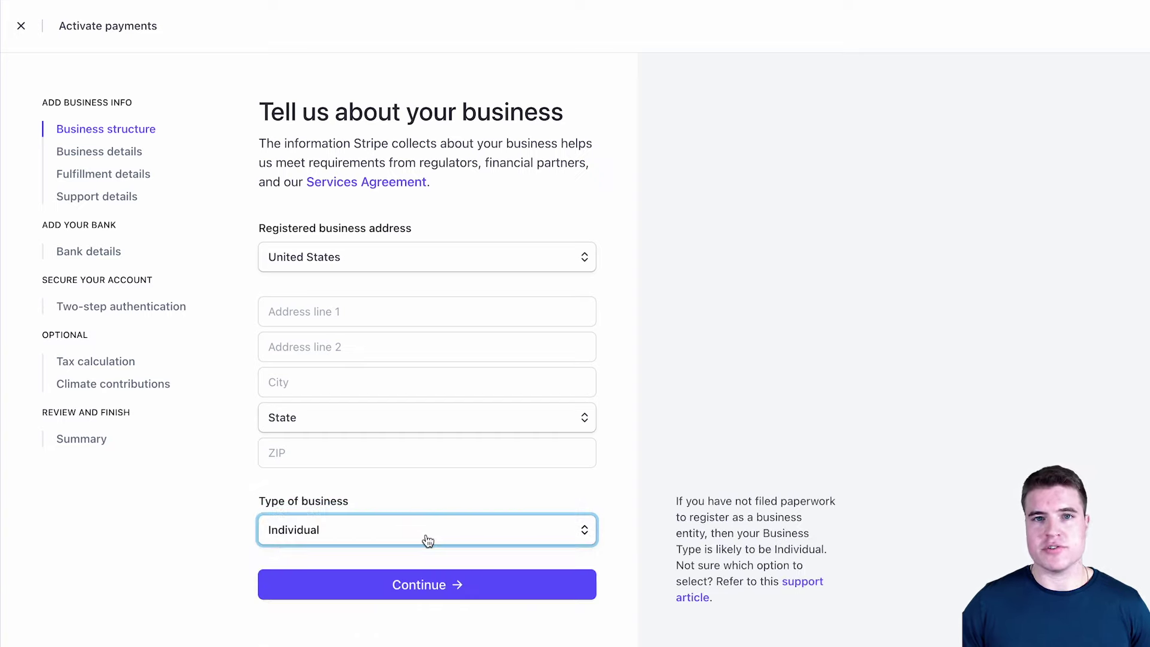
click(425, 539)
click(429, 550)
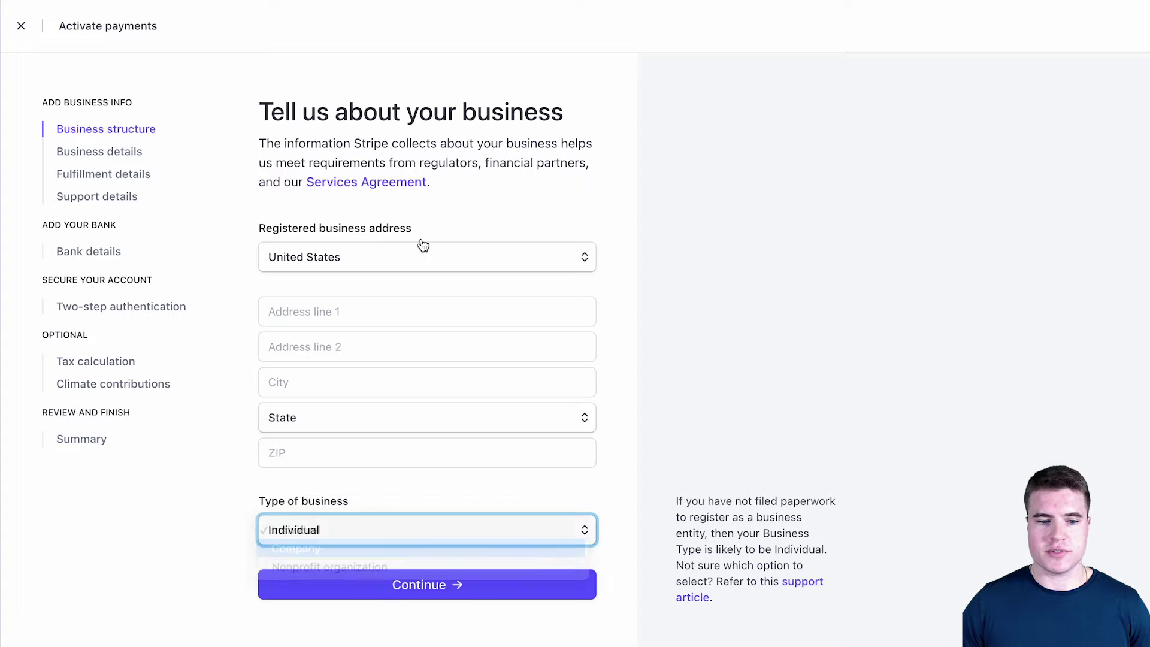
click(450, 311)
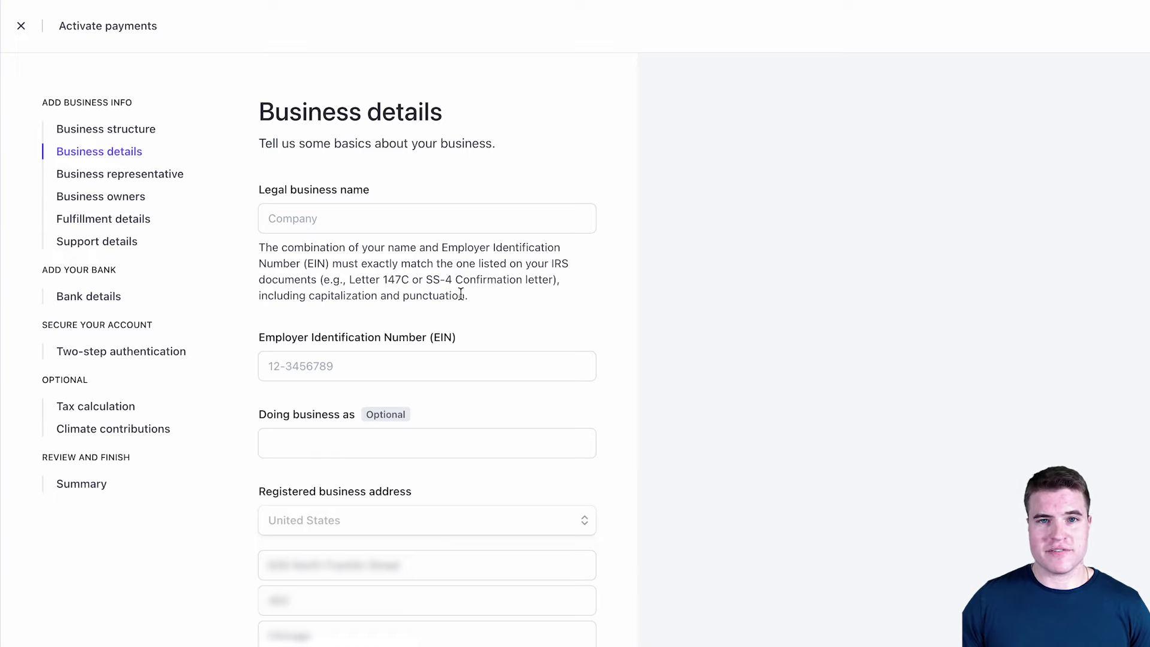
- Enter 'Acme Tool Company' as the legal business name, then move on to the EIN and industry fields
click(466, 225)
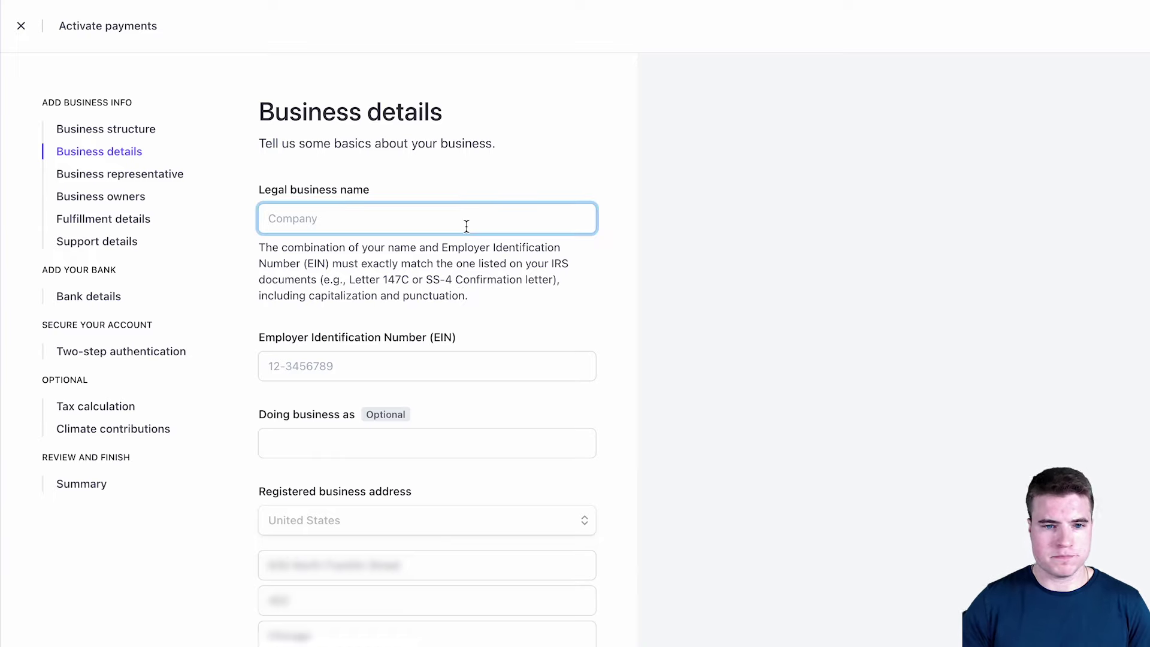
text(Acme Tool Company)
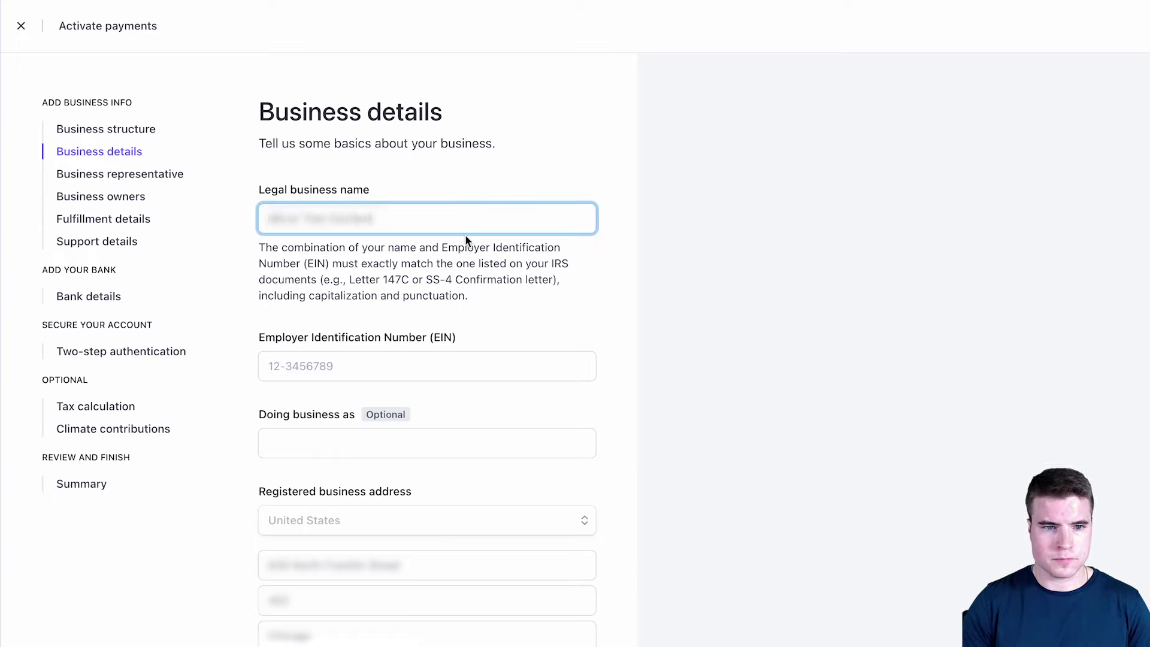
click(477, 365)
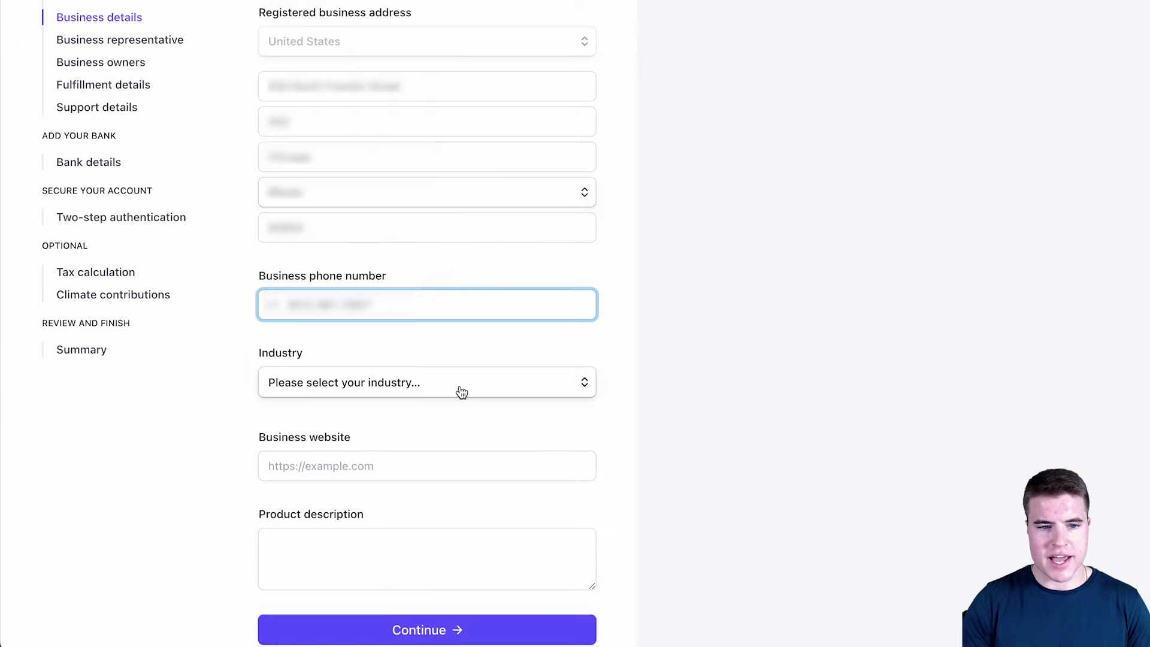
click(462, 392)
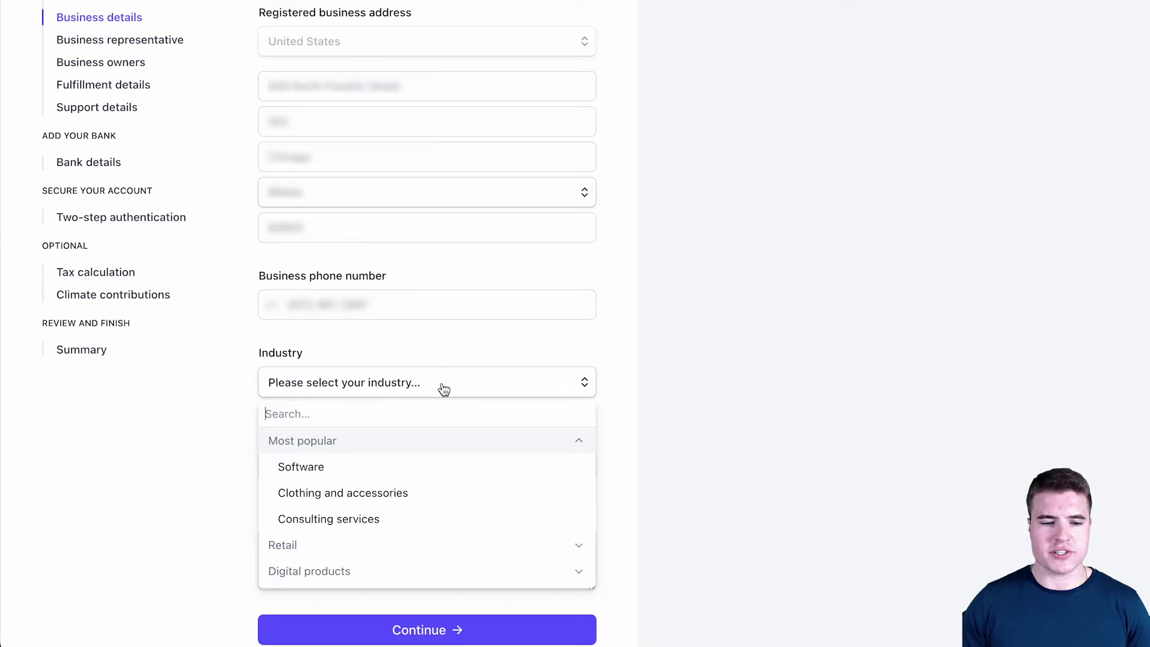
- Set the industry to Digital products > Blogs and written content
scroll(422, 481, down, 1)
scroll(422, 481, down, 3)
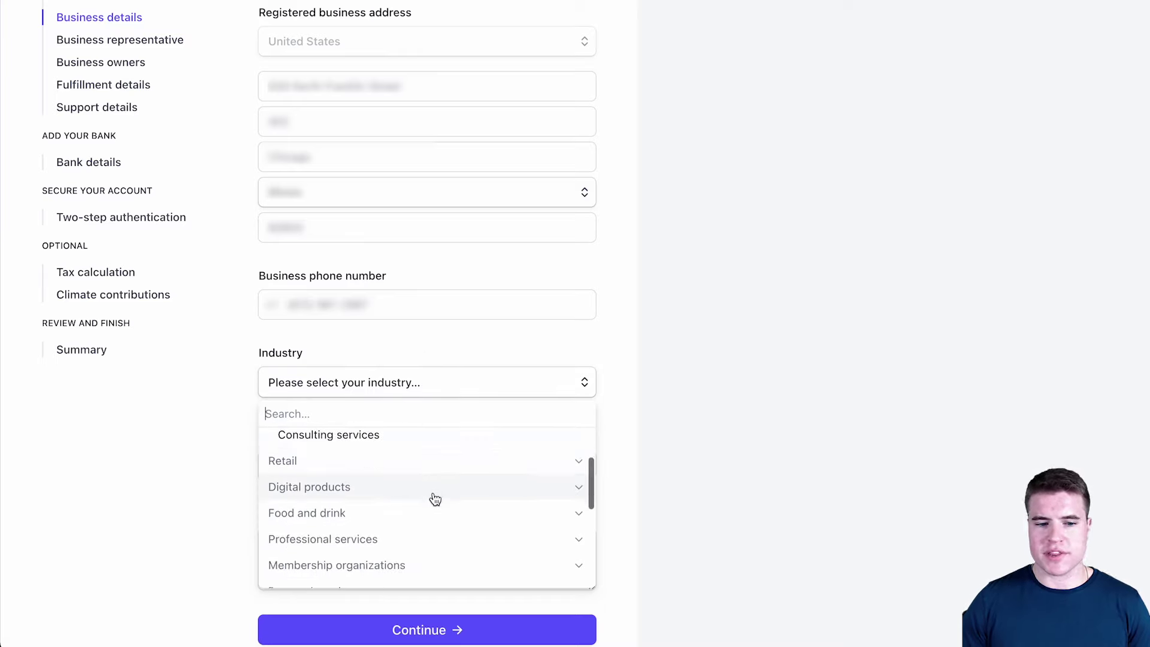
click(421, 485)
click(420, 473)
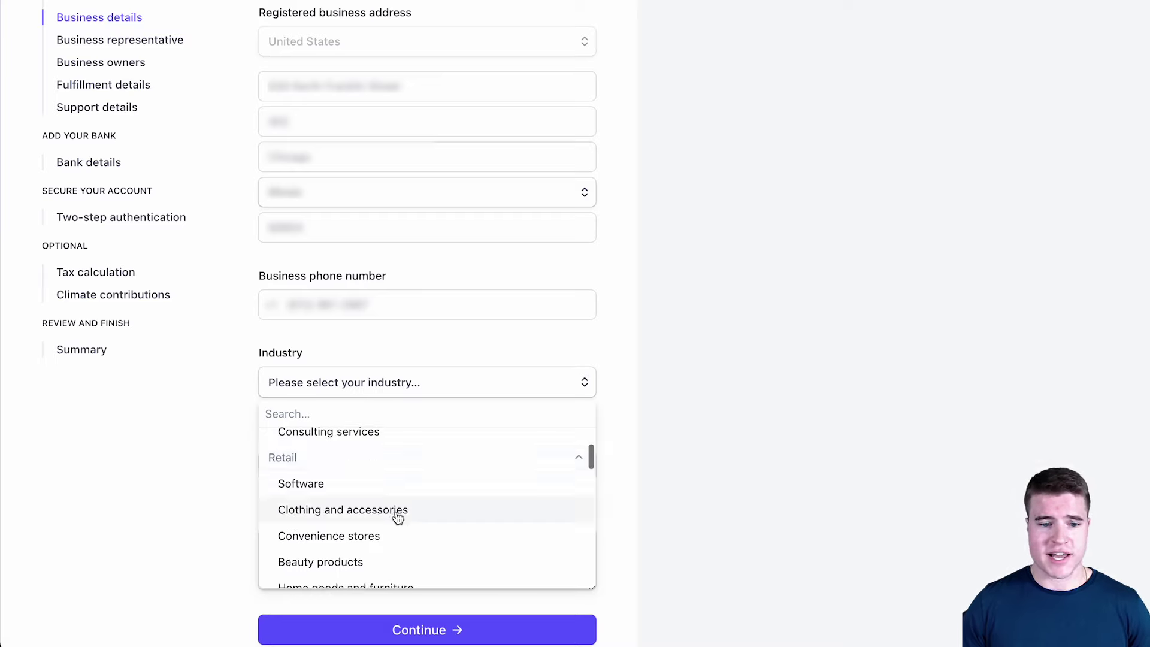
click(379, 462)
scroll(378, 517, down, 1)
scroll(381, 526, down, 3)
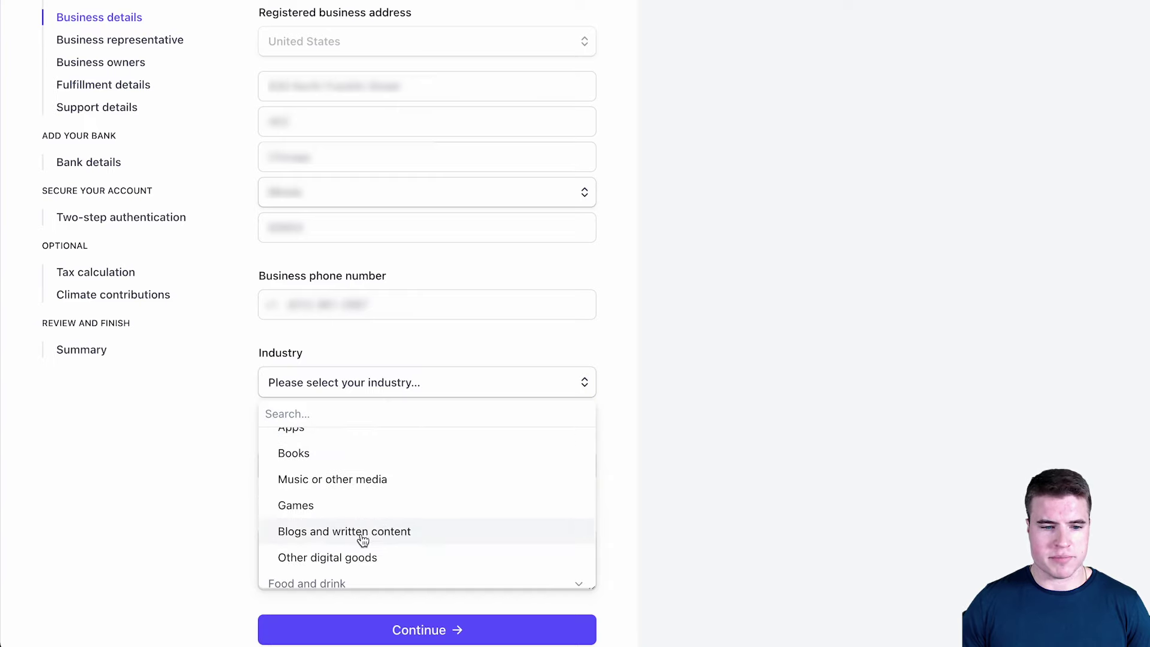
scroll(361, 536, up, 3)
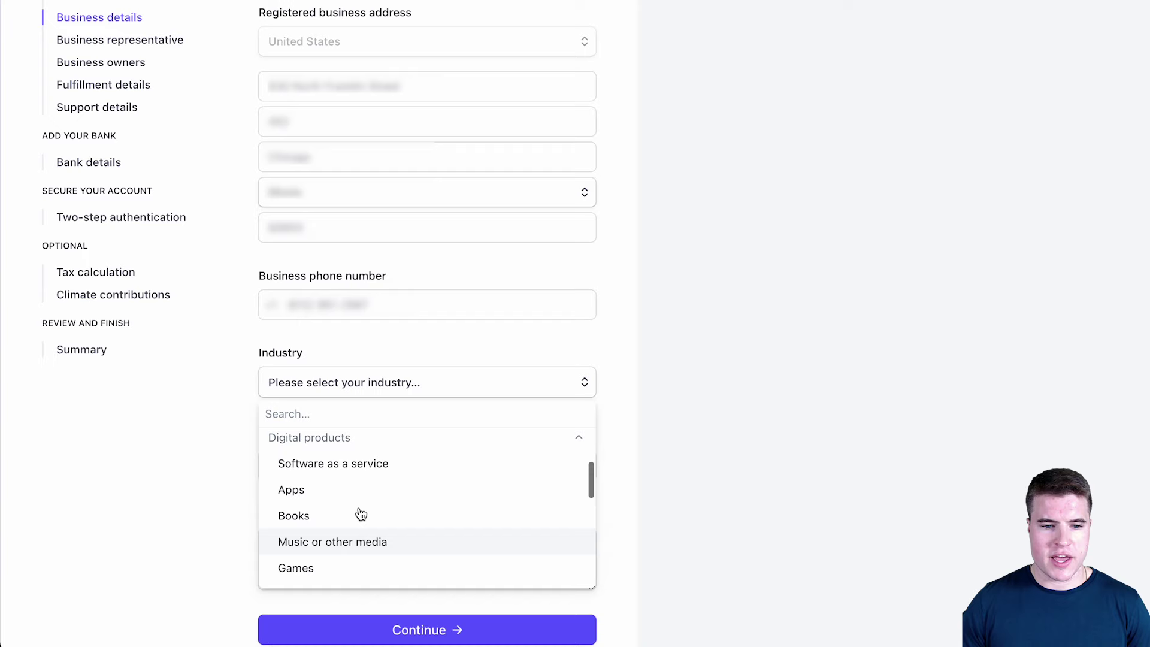
scroll(330, 497, up, 4)
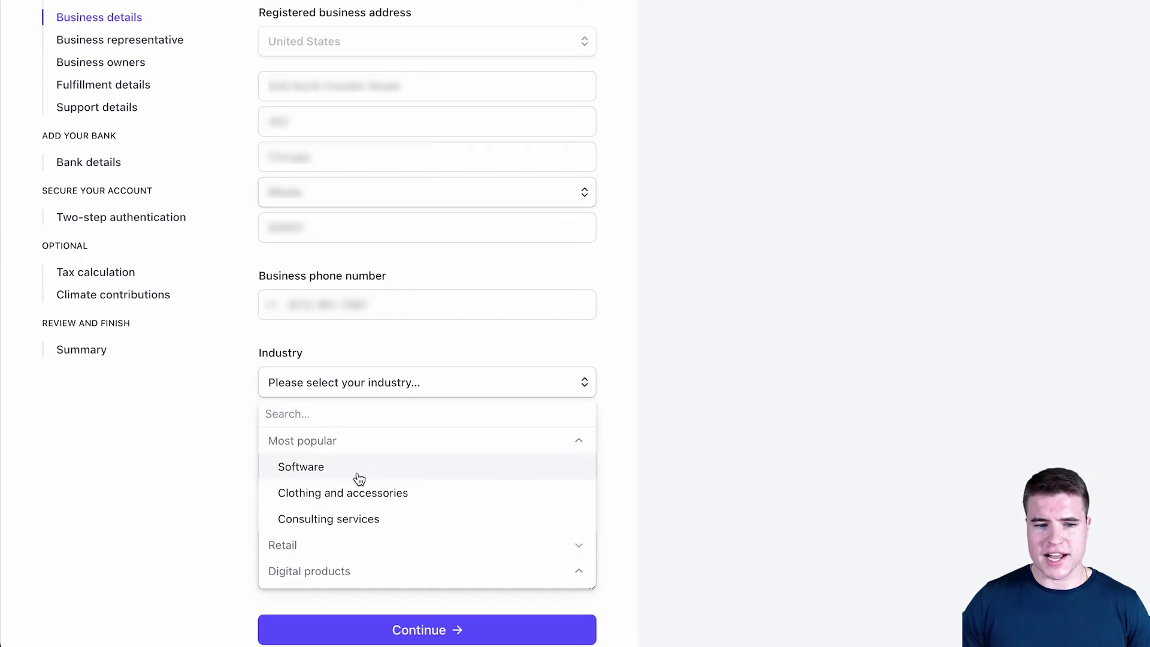
click(347, 544)
scroll(352, 540, down, 3)
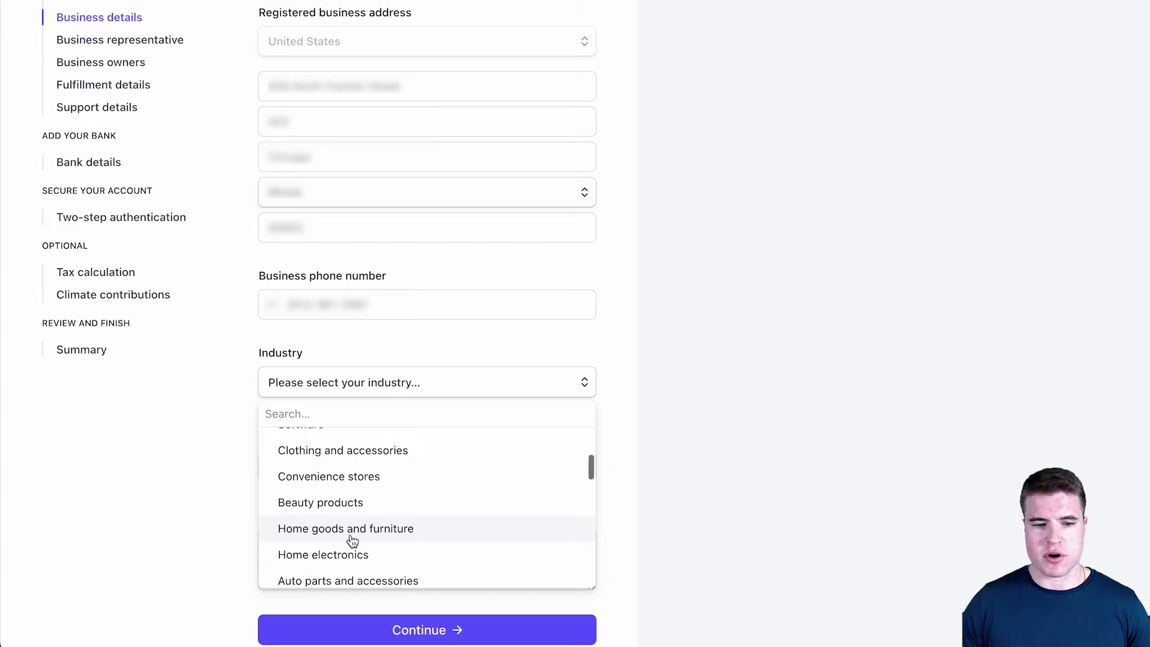
scroll(353, 541, down, 1)
scroll(353, 541, down, 7)
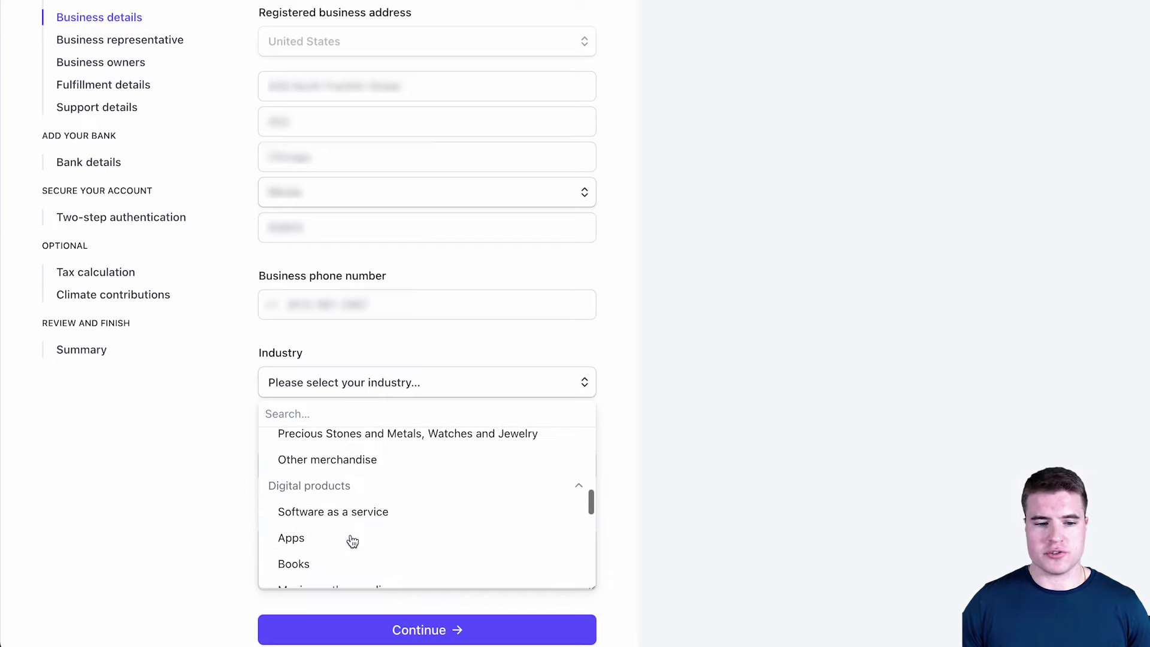
scroll(352, 541, down, 3)
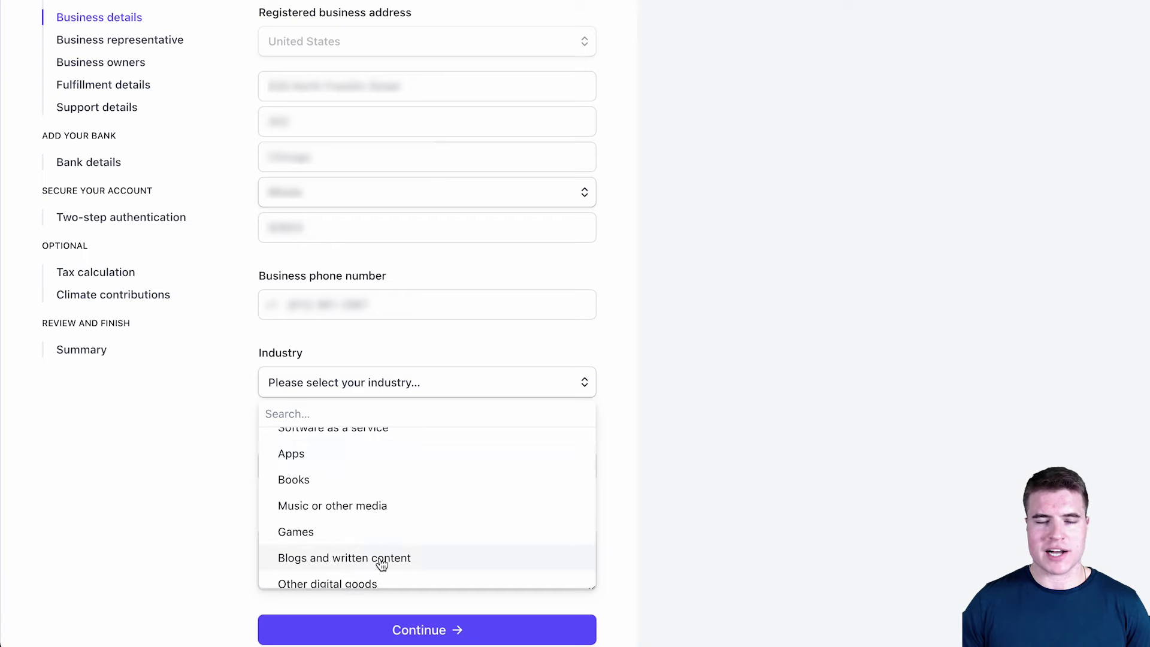
click(381, 565)
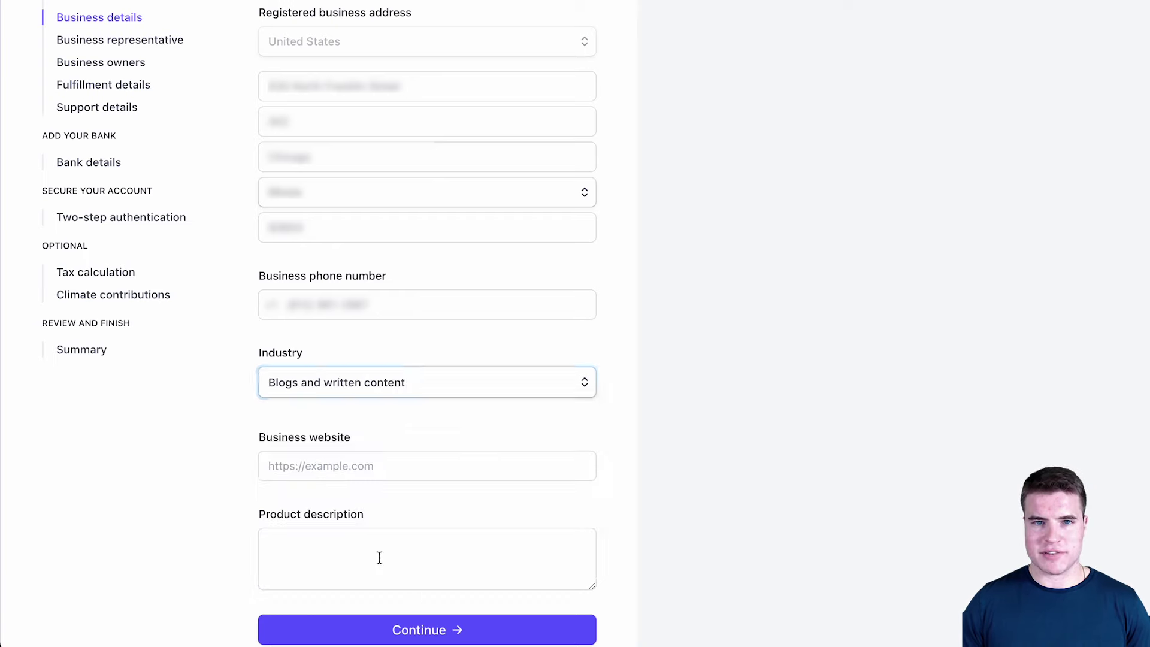
- Add the business website URL and the description 'We make YouTube videos and create content.', then continue
click(393, 466)
text(https://si)
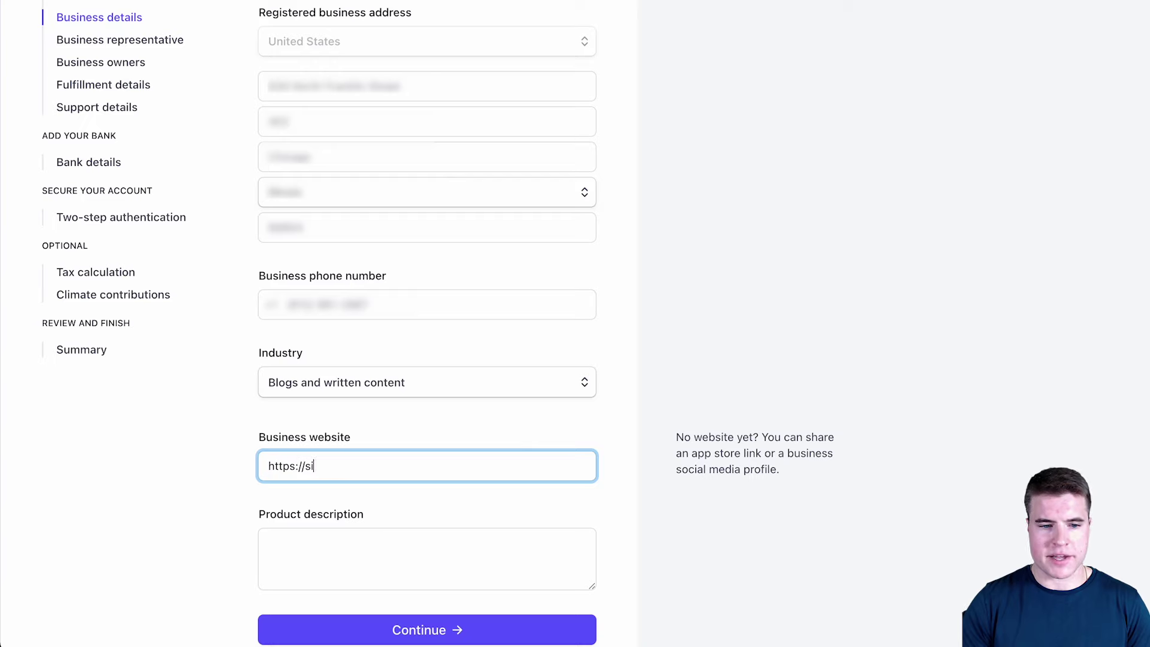
text(mongondeck.com)
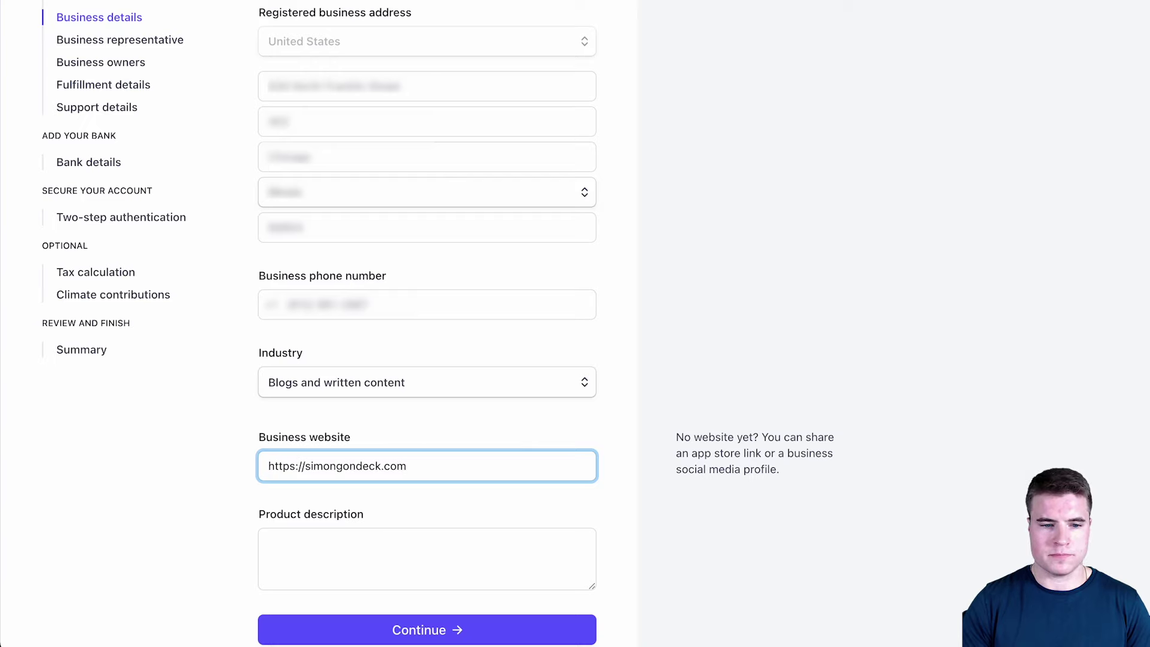
click(426, 558)
text(We make Youtbue)
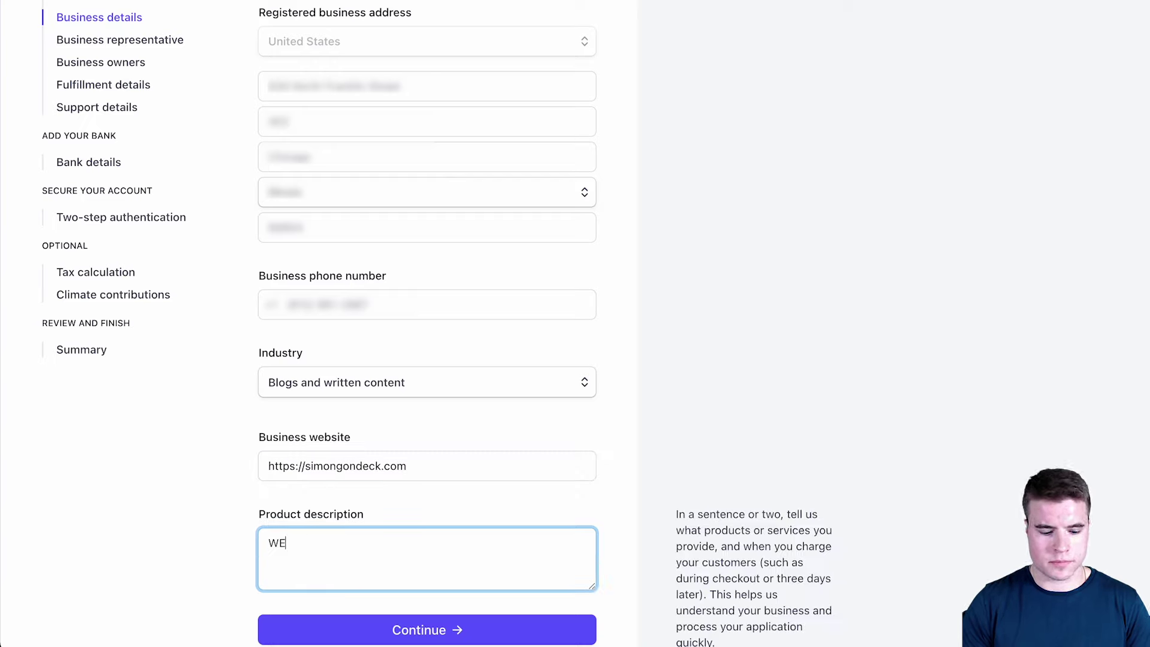
key(BackSpace)
key(BackSpace)
key(BackSpace)
key(BackSpace)
key(BackSpace)
text(Tube)
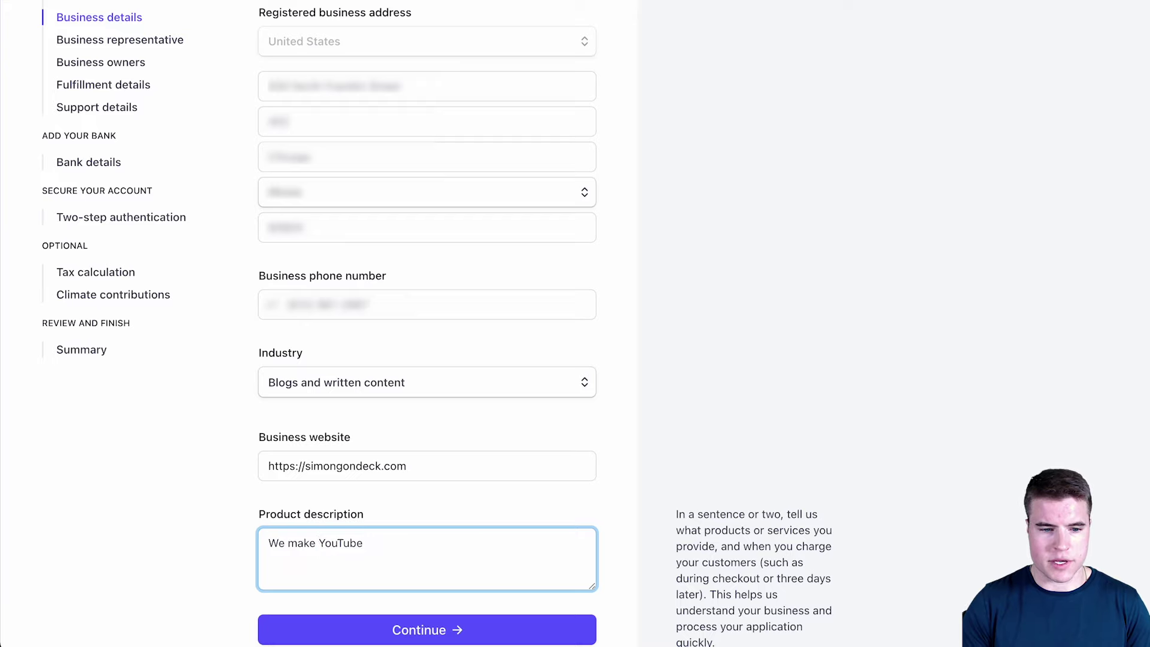
text( videos and create content.)
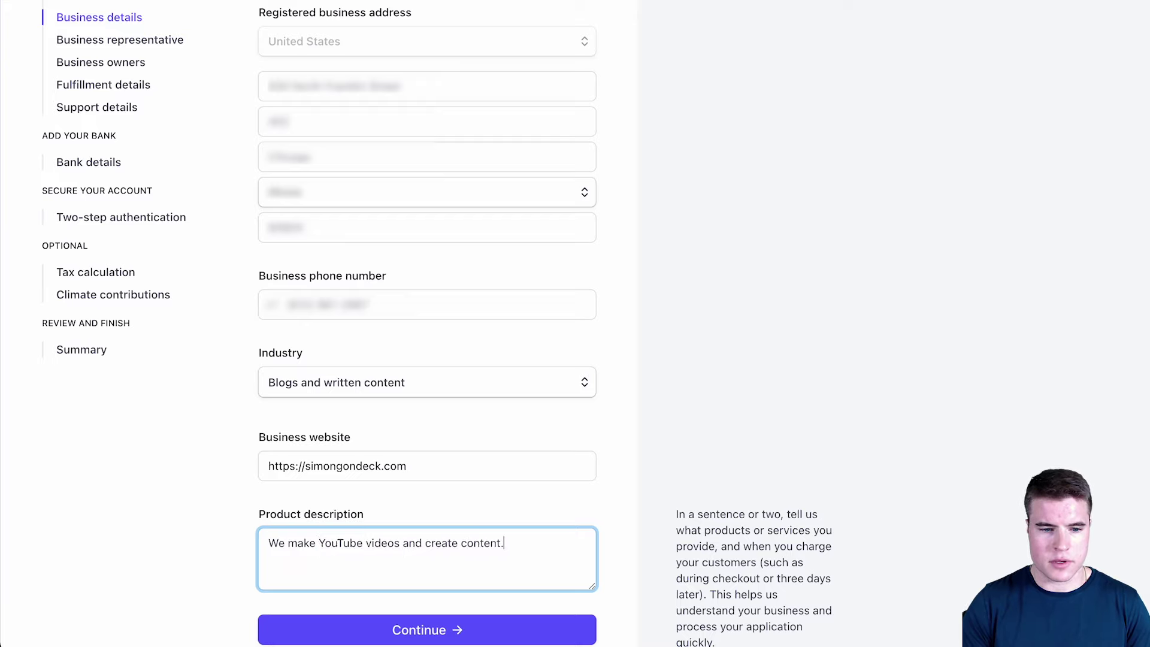
click(411, 629)
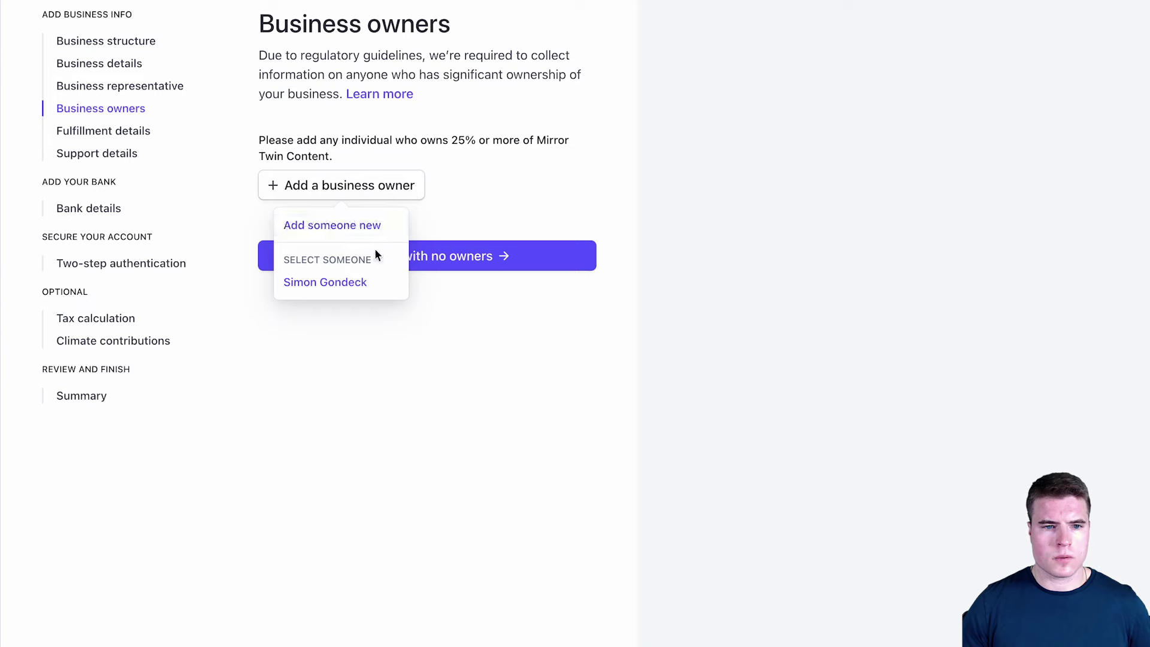
- Add a new business owner, entering the owner's first name, last name and e-mail
click(371, 232)
click(395, 199)
text(Simon)
key(Tab)
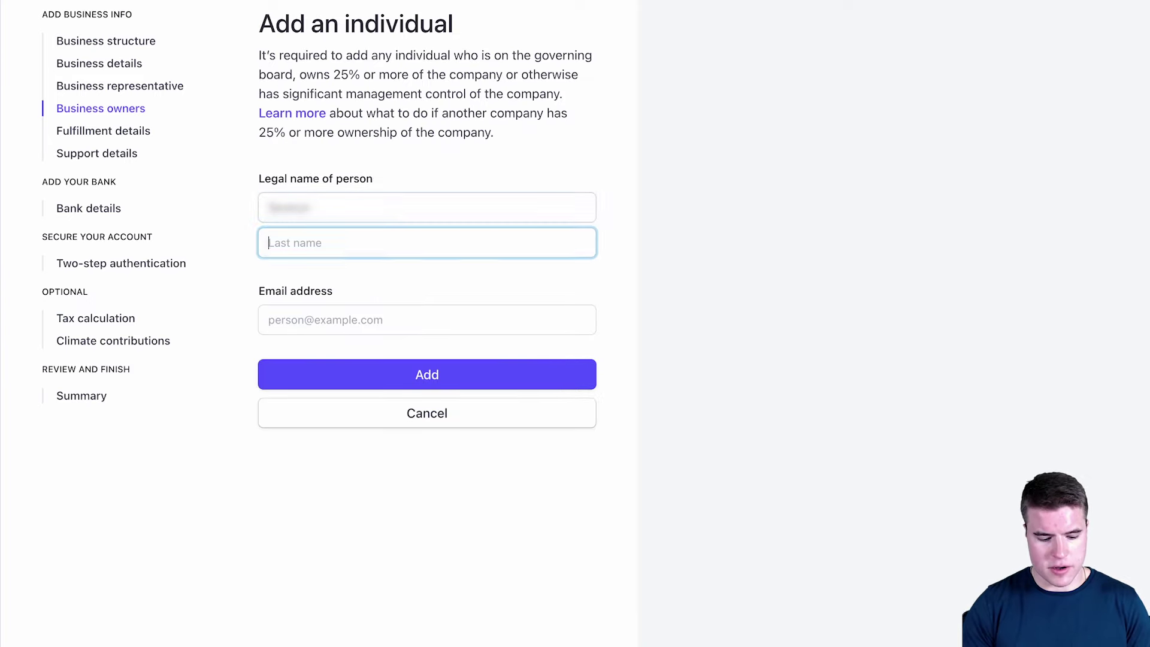
text(Gondeck)
key(Tab)
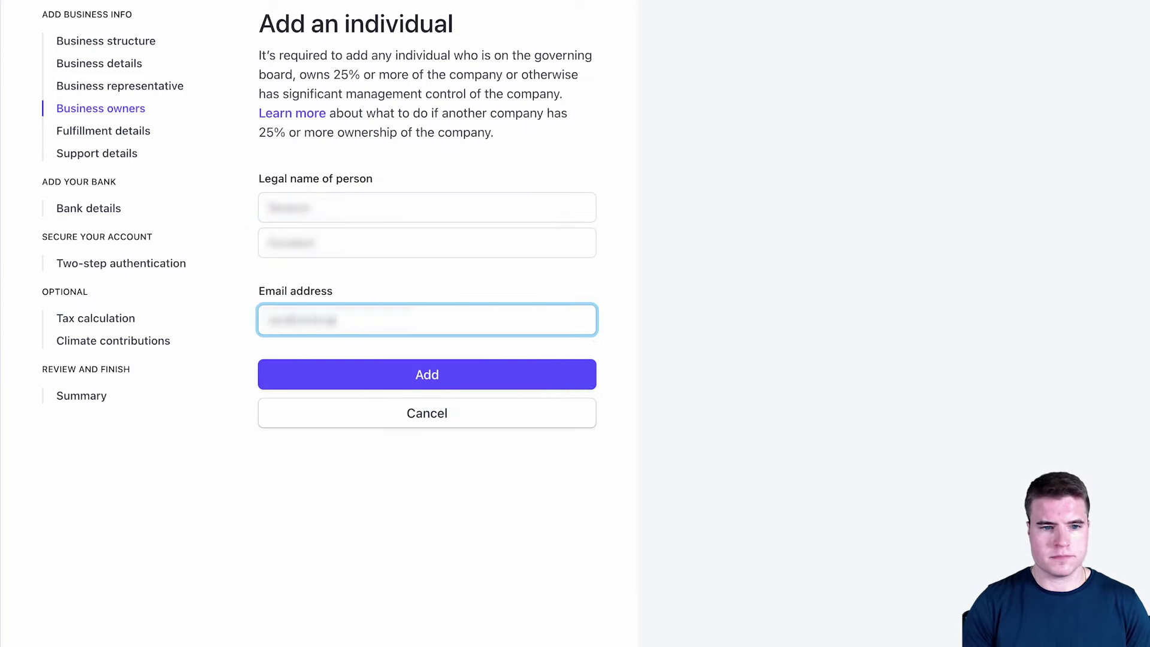
- Save the owner, finish the owners step, and keep fulfillment at Within one day
click(492, 392)
click(497, 351)
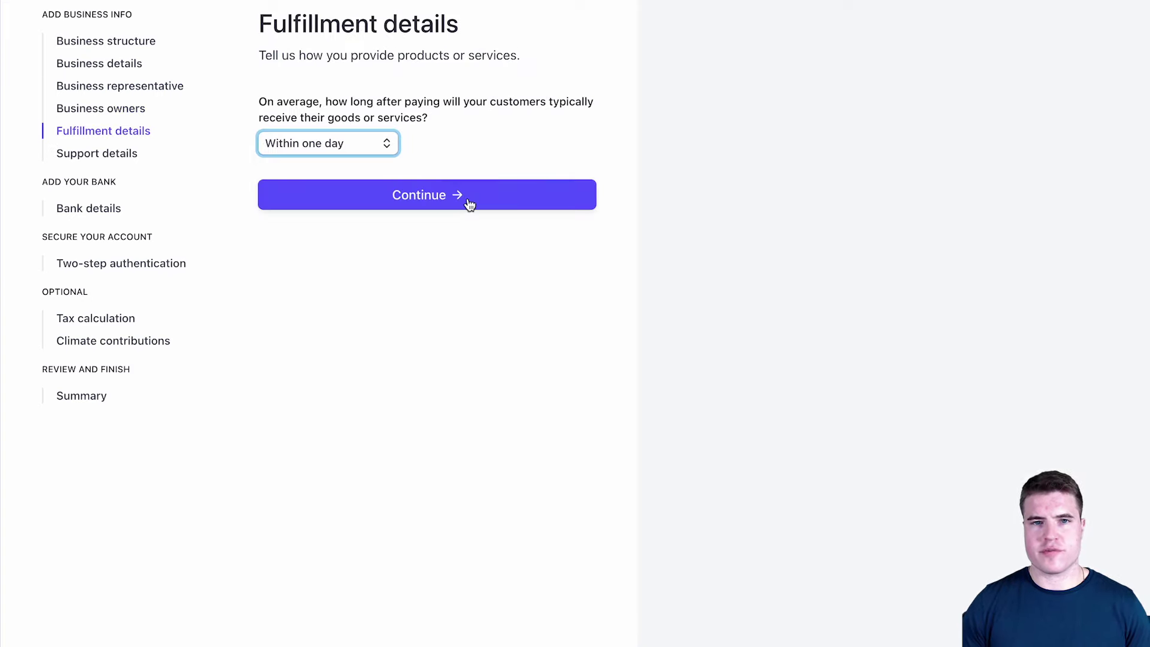
click(468, 201)
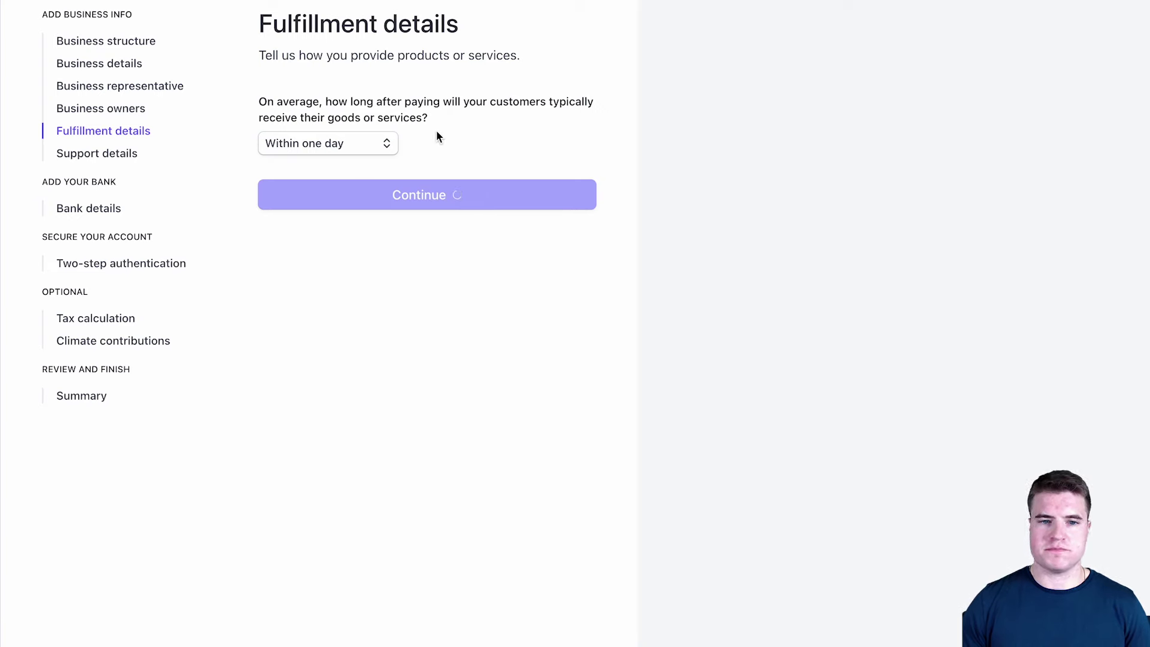
- Replace the statement descriptor with 'ABBOTT TAXI' and submit the customer support details
triple_click(479, 168)
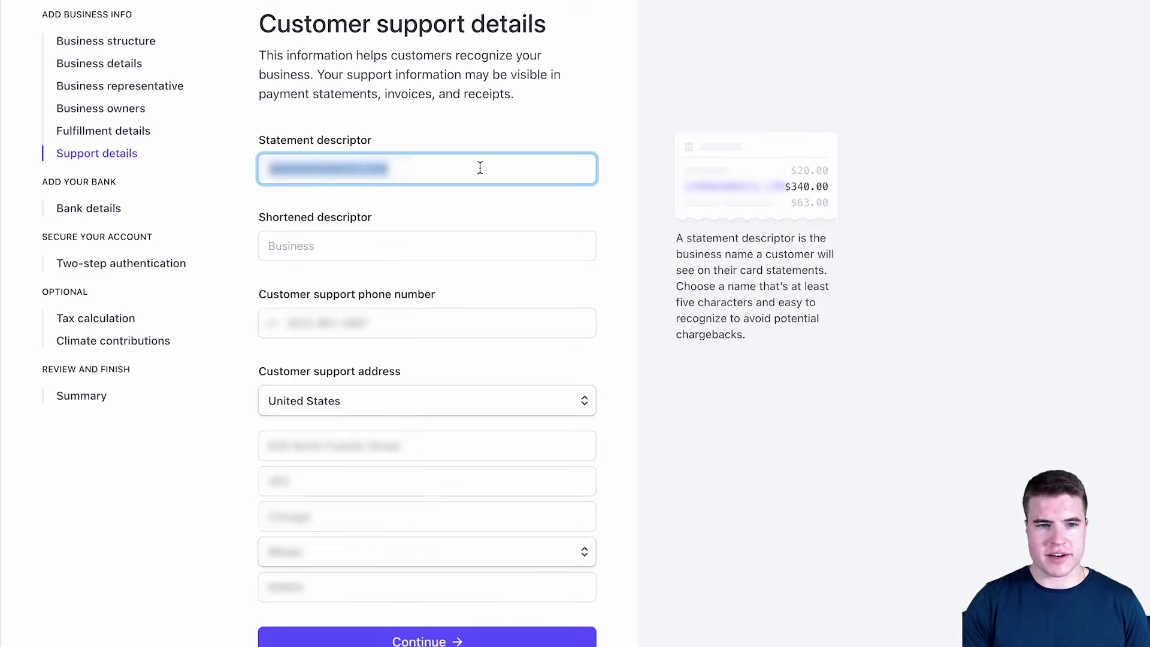
text(AE)
key(BackSpace)
key(BackSpace)
text(ABBOTT TAXI)
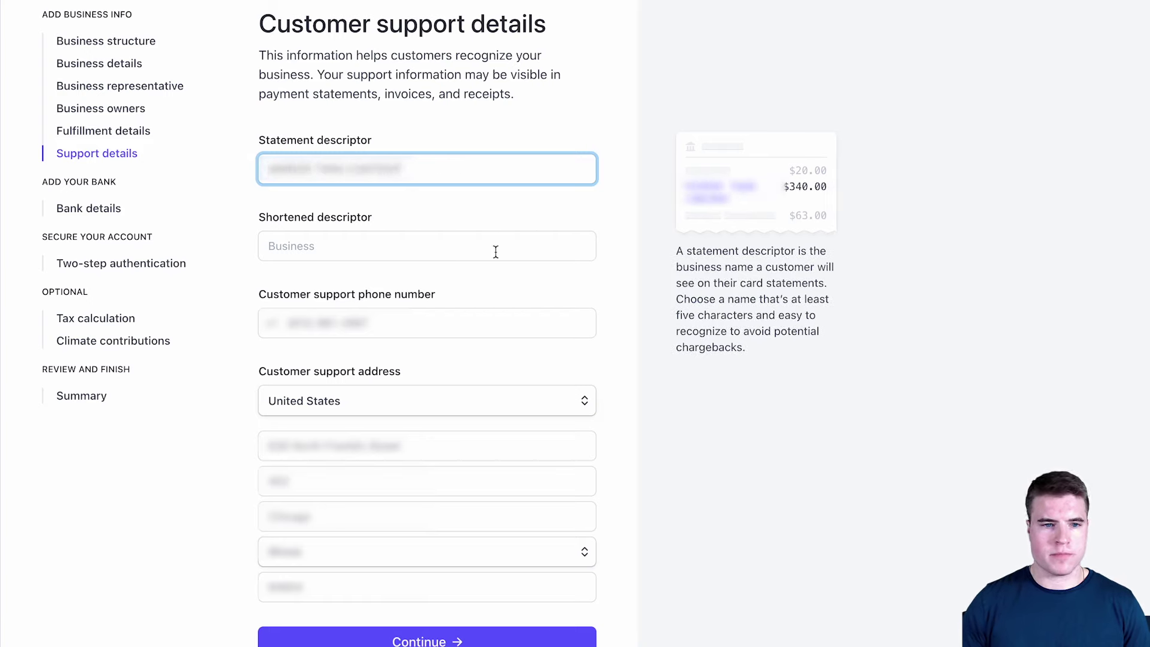
key(Return)
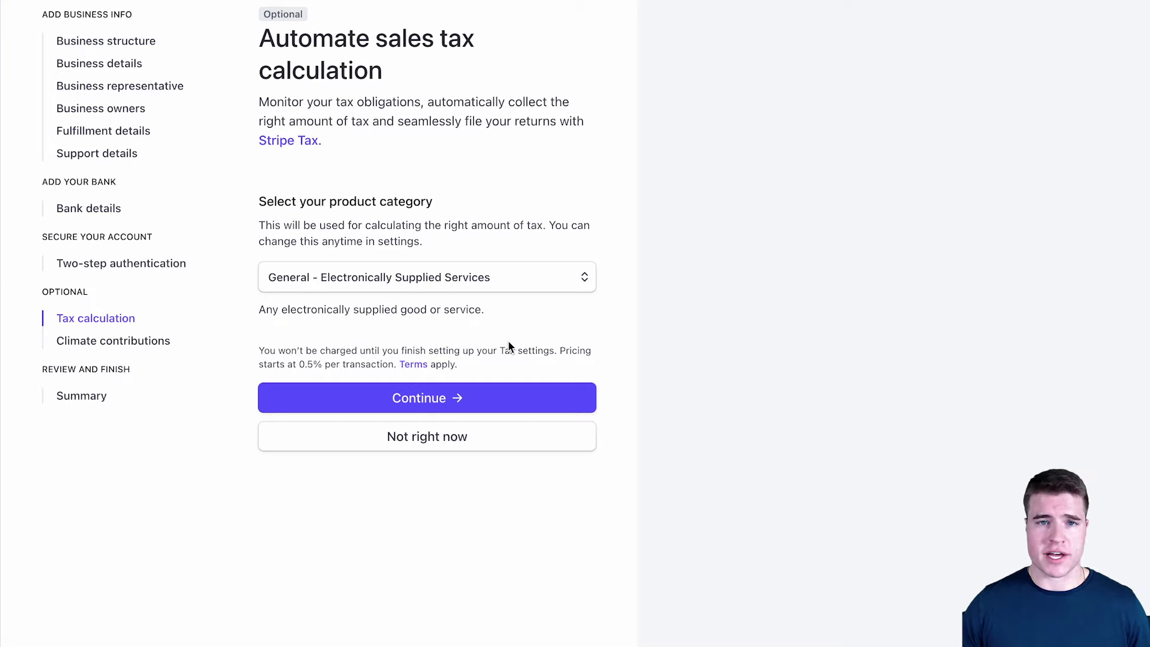
- Continue to additional information and submit 'Partner' as the representative's job title
click(503, 398)
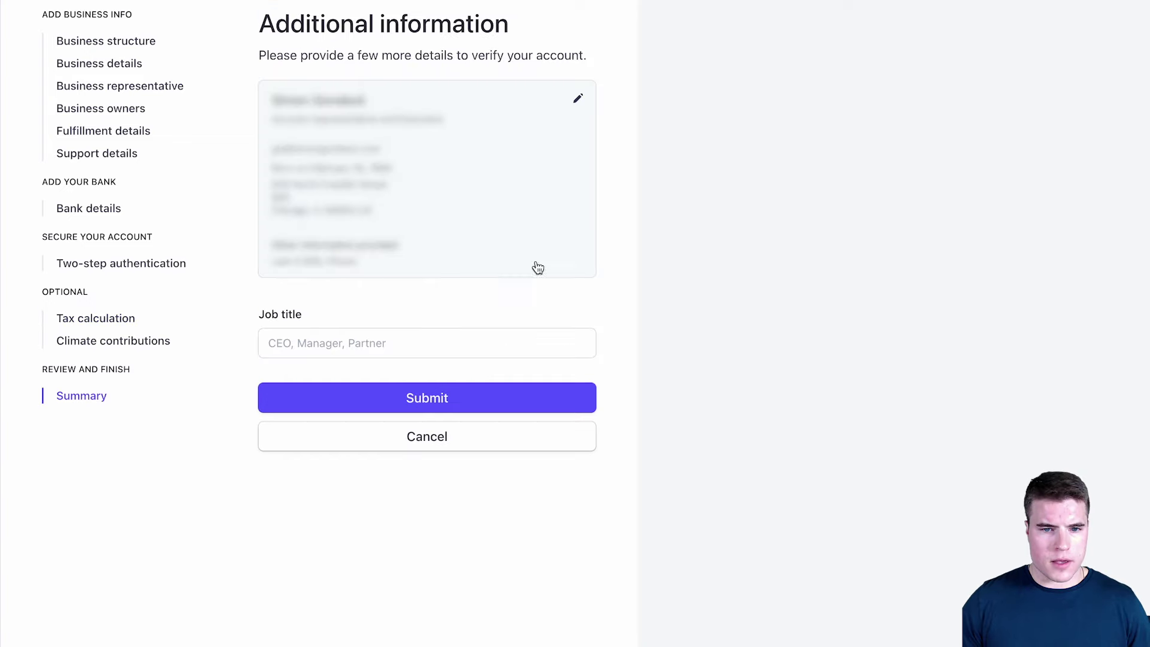
click(395, 351)
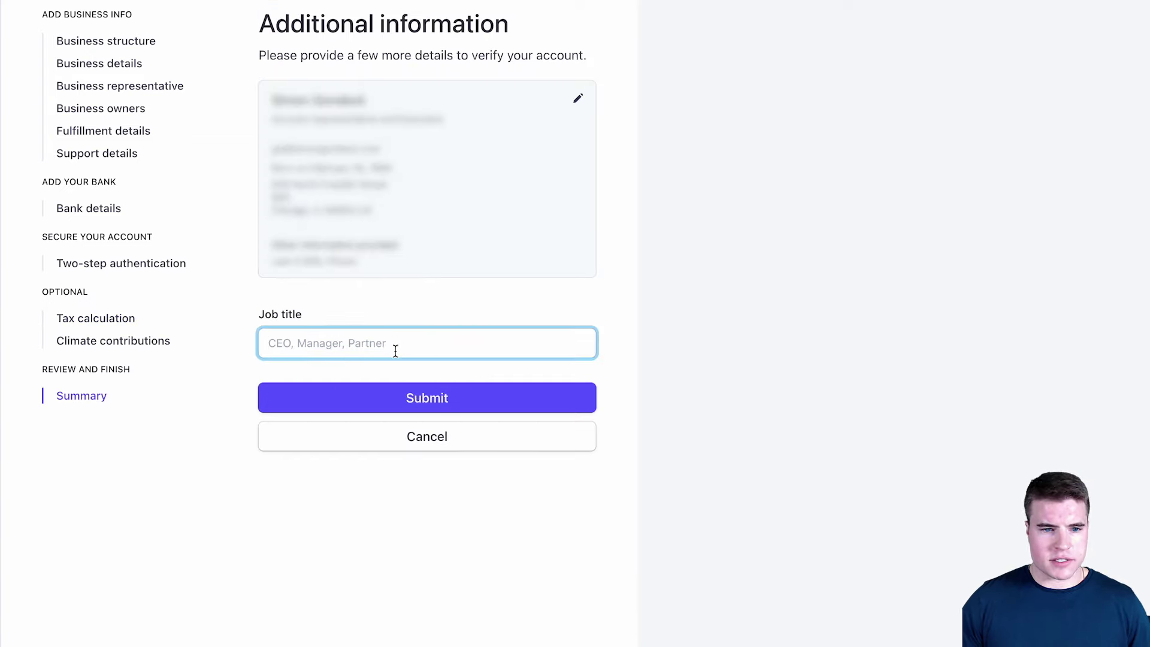
text(PARTN)
key(BackSpace)
key(BackSpace)
key(BackSpace)
key(BackSpace)
text(a)
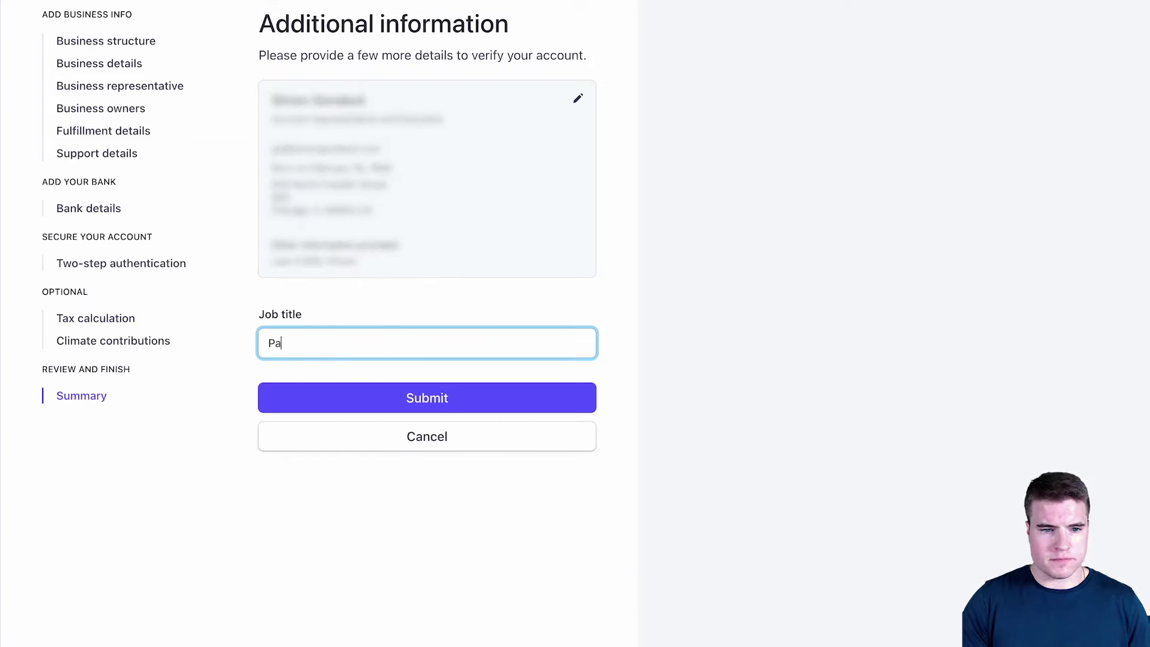
text(rtner)
click(418, 395)
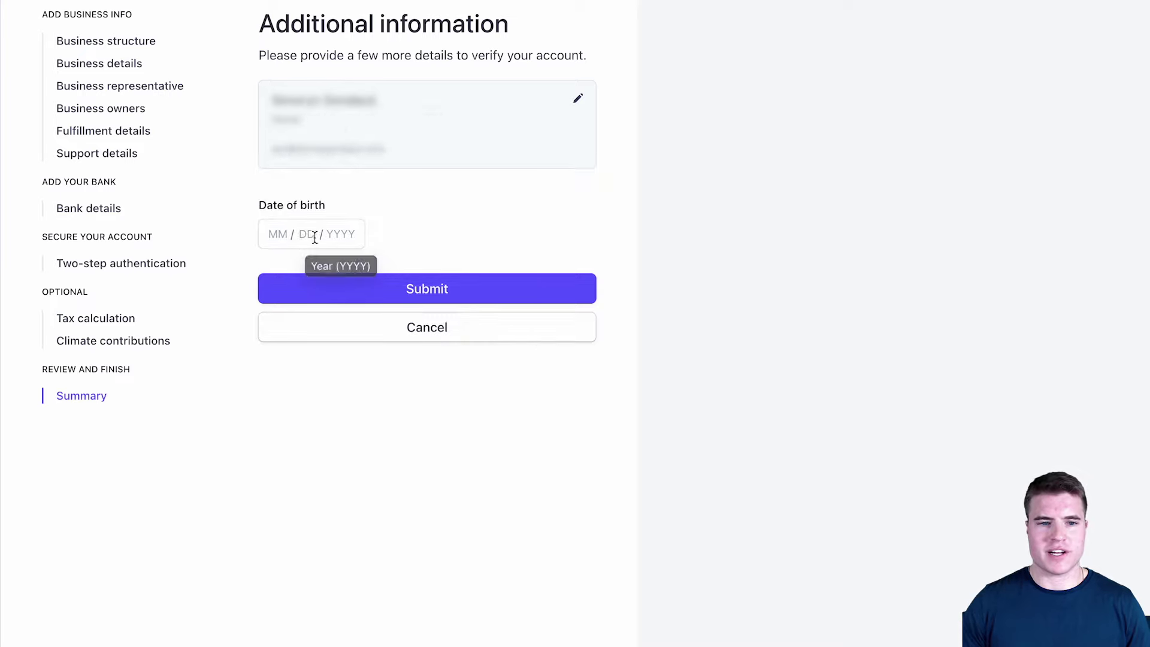
- Enter the representative's date of birth and submit the completed activation summary
click(276, 234)
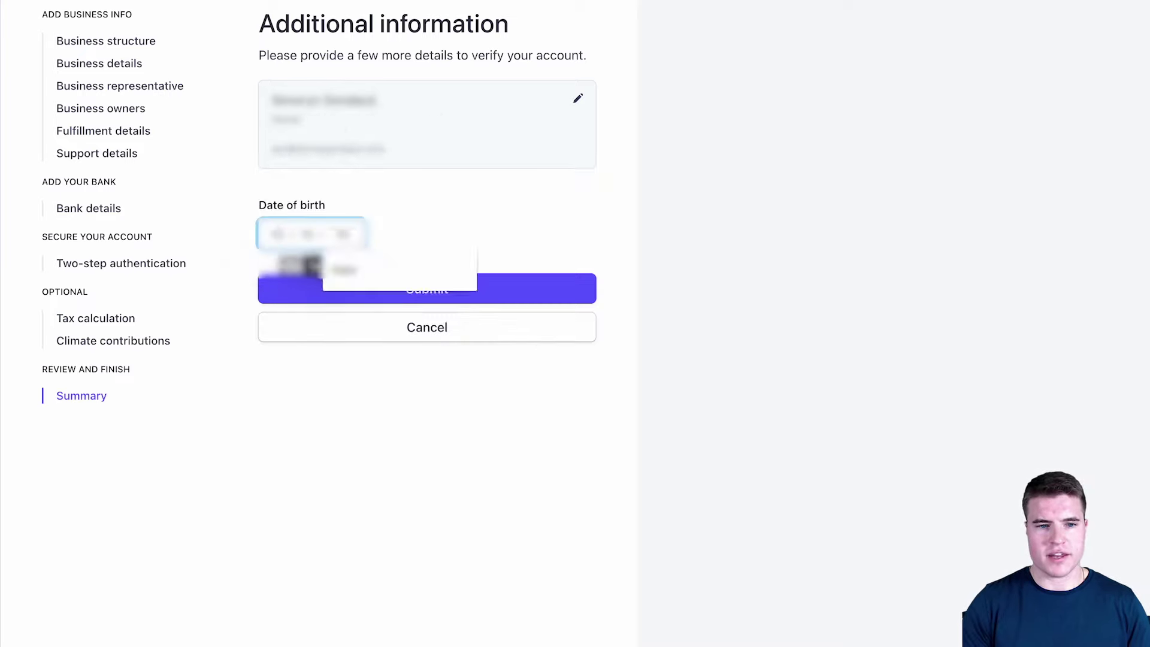
click(432, 291)
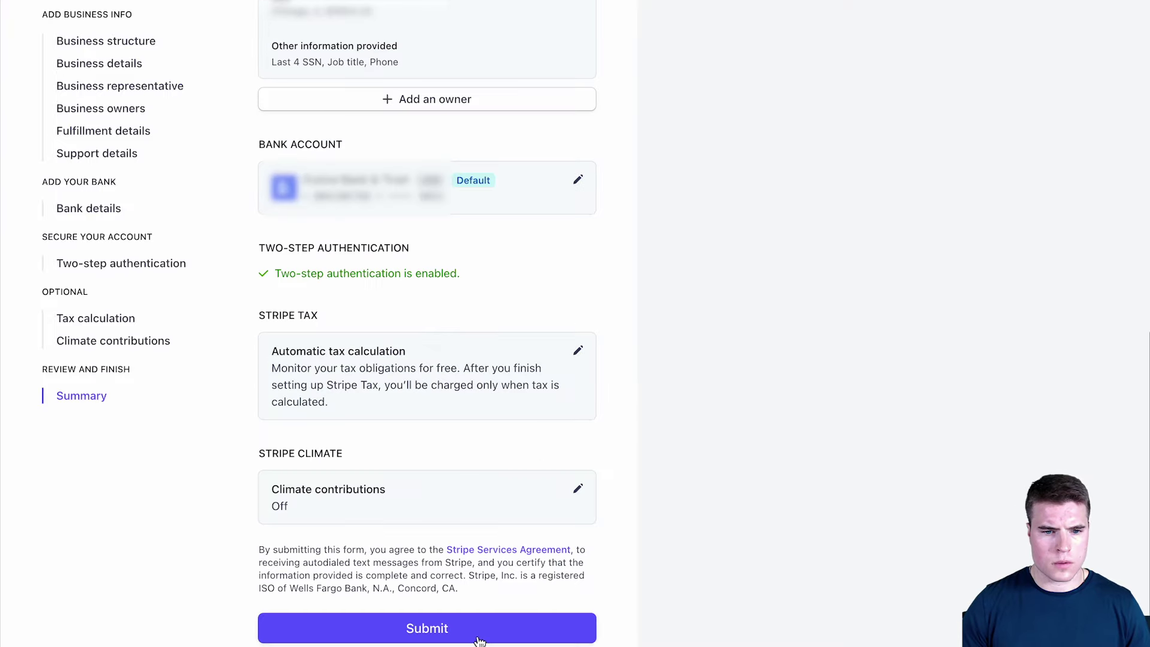
click(476, 639)
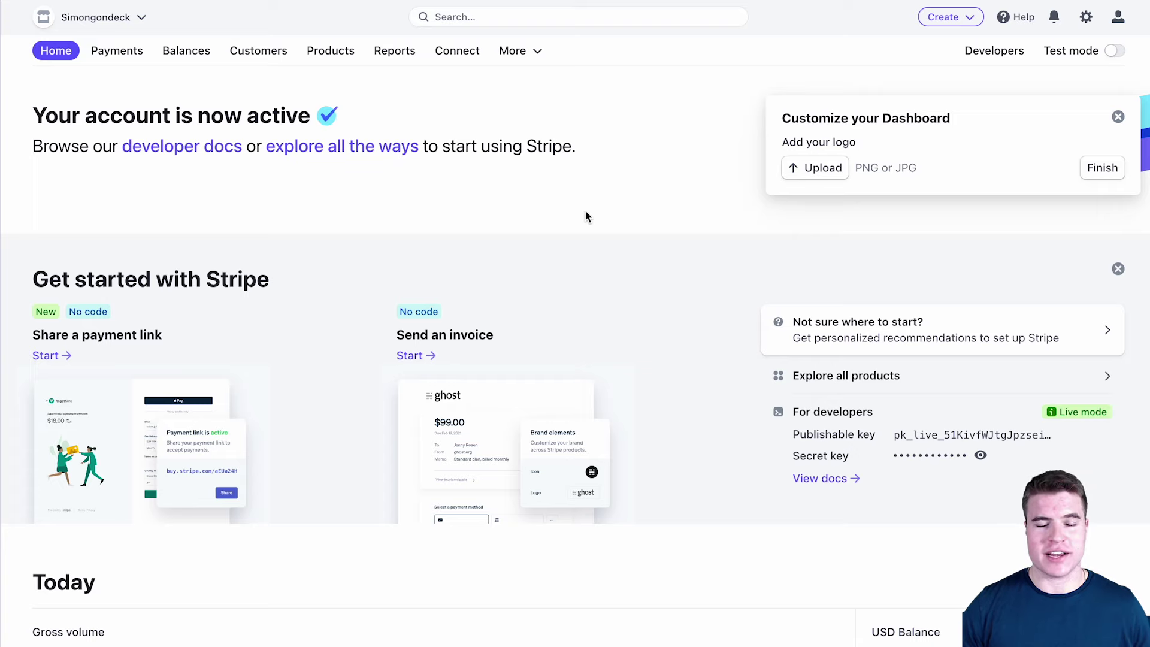
- Search the dashboard for 'api keys' and open the Developers > API keys result
click(569, 17)
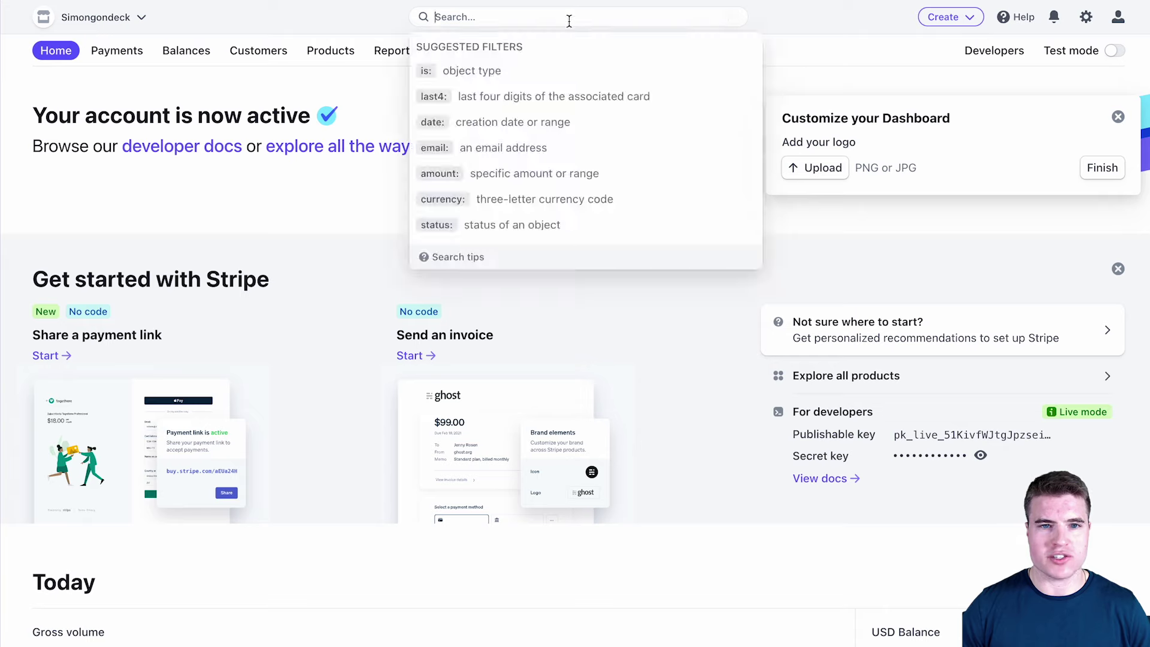
text(api keys)
key(Return)
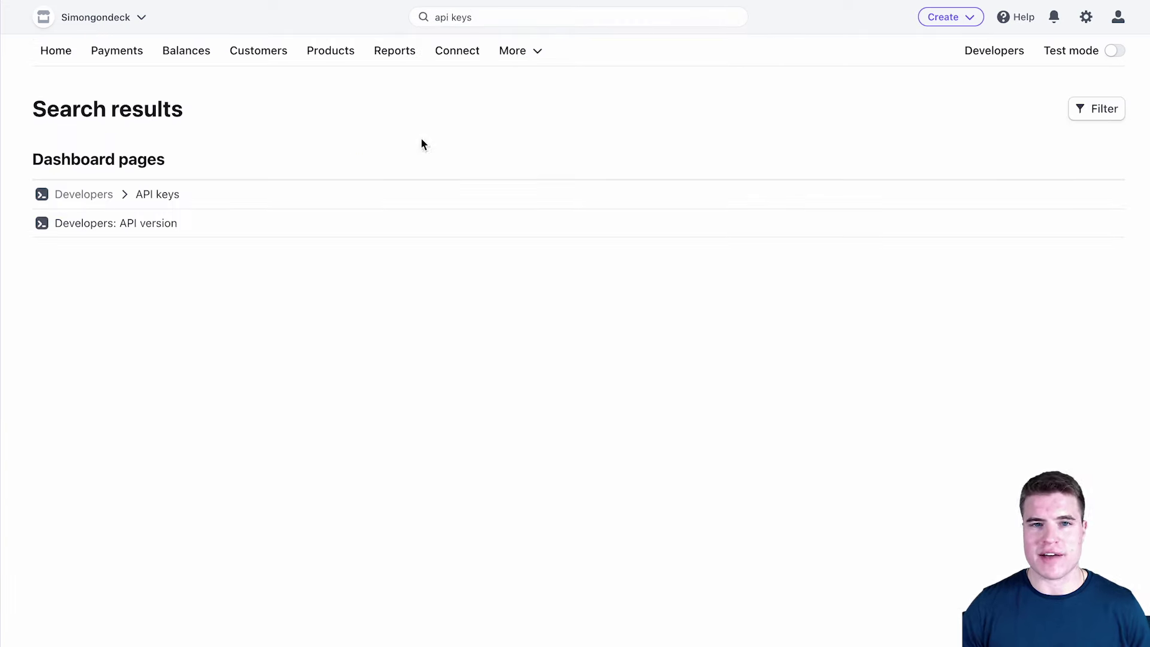
click(157, 193)
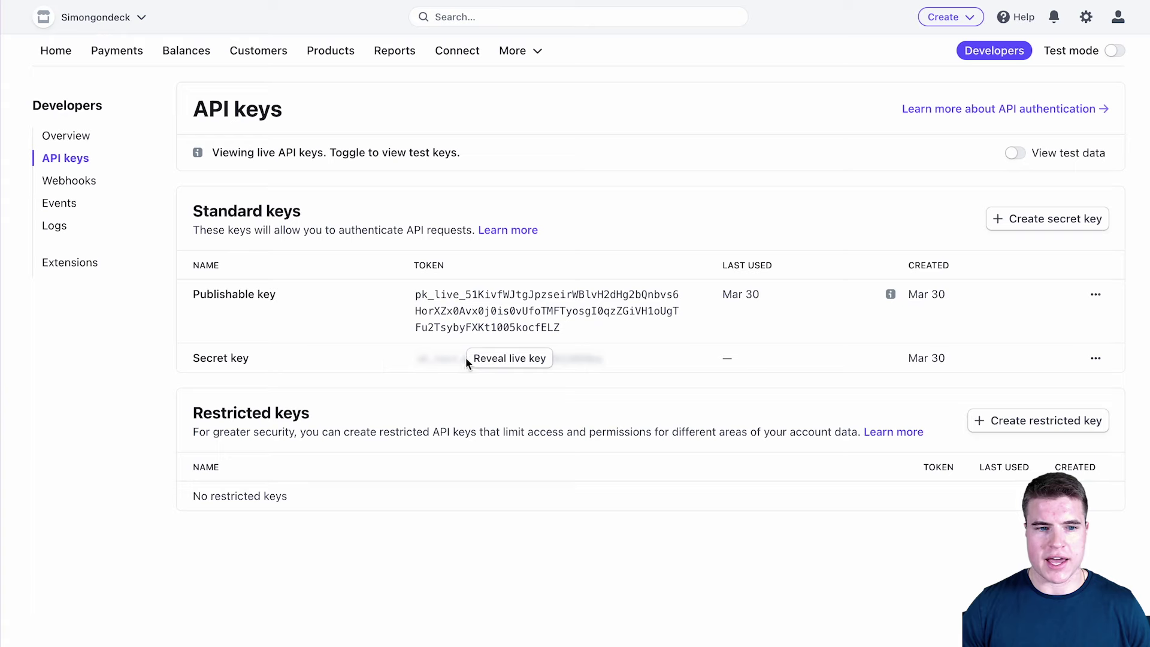
- Reveal the live secret key and close the revealed-key dialog
click(517, 358)
click(711, 358)
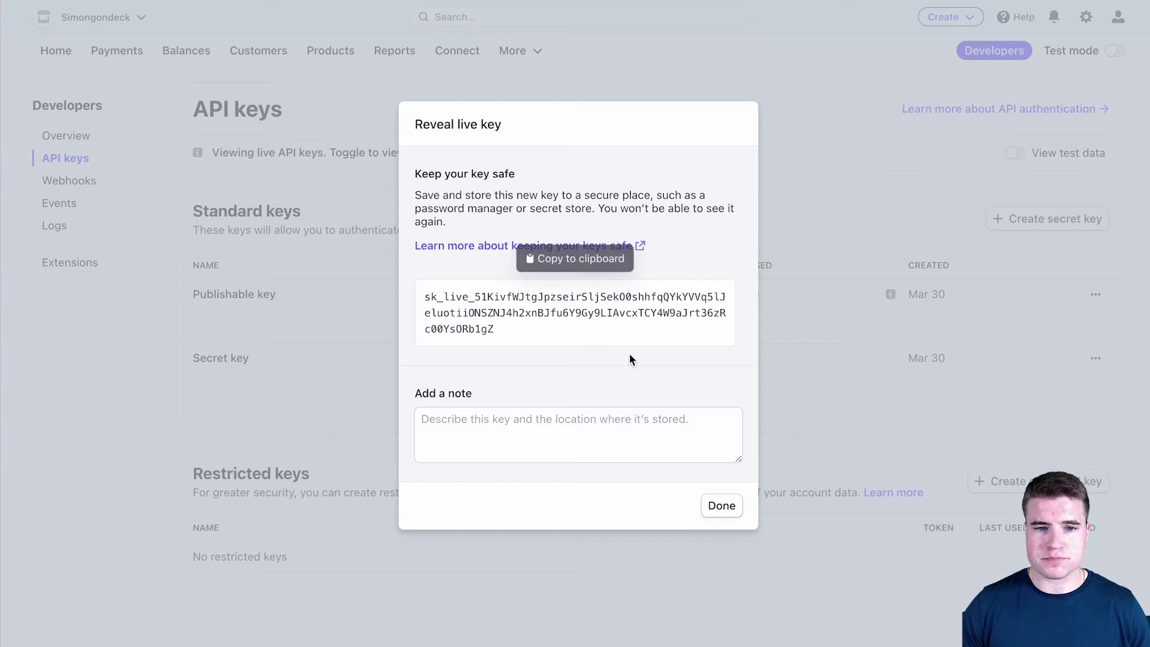
click(725, 506)
- Roll the secret key with the old key expiring now, confirming with the account password
click(1096, 358)
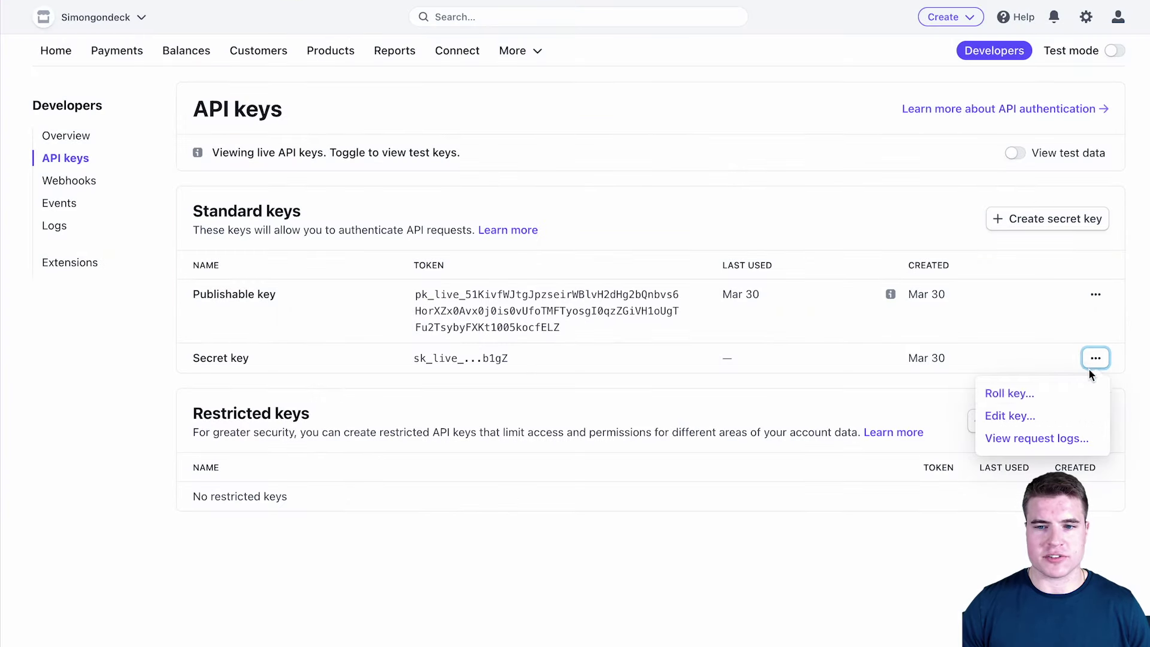
click(1037, 393)
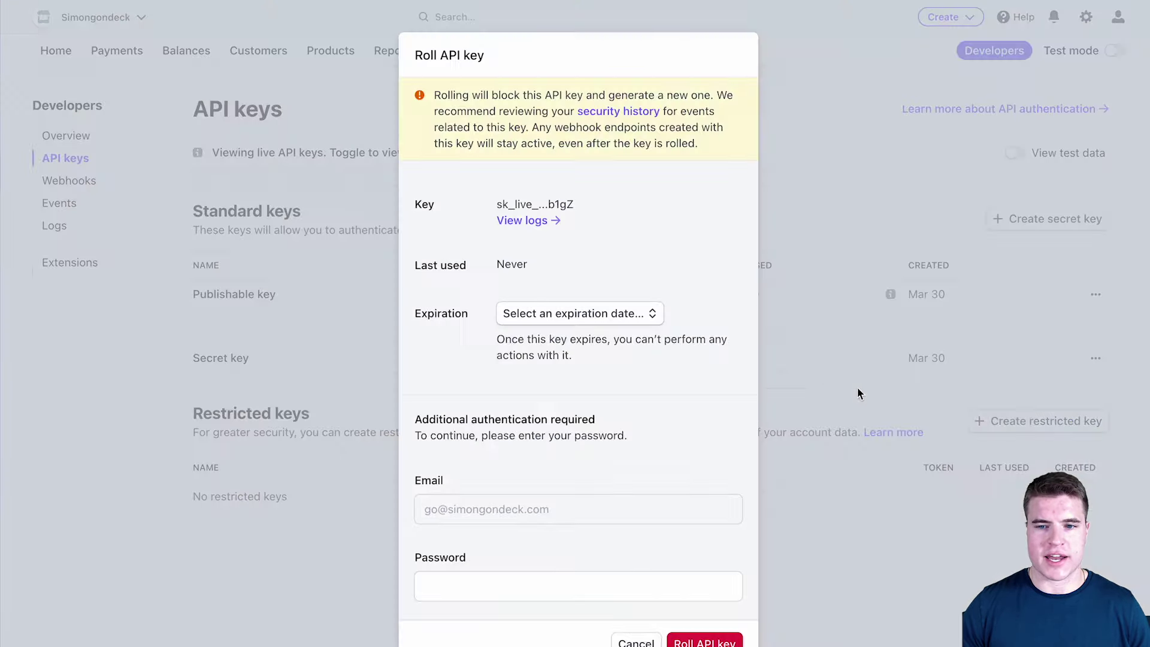
click(580, 313)
click(584, 331)
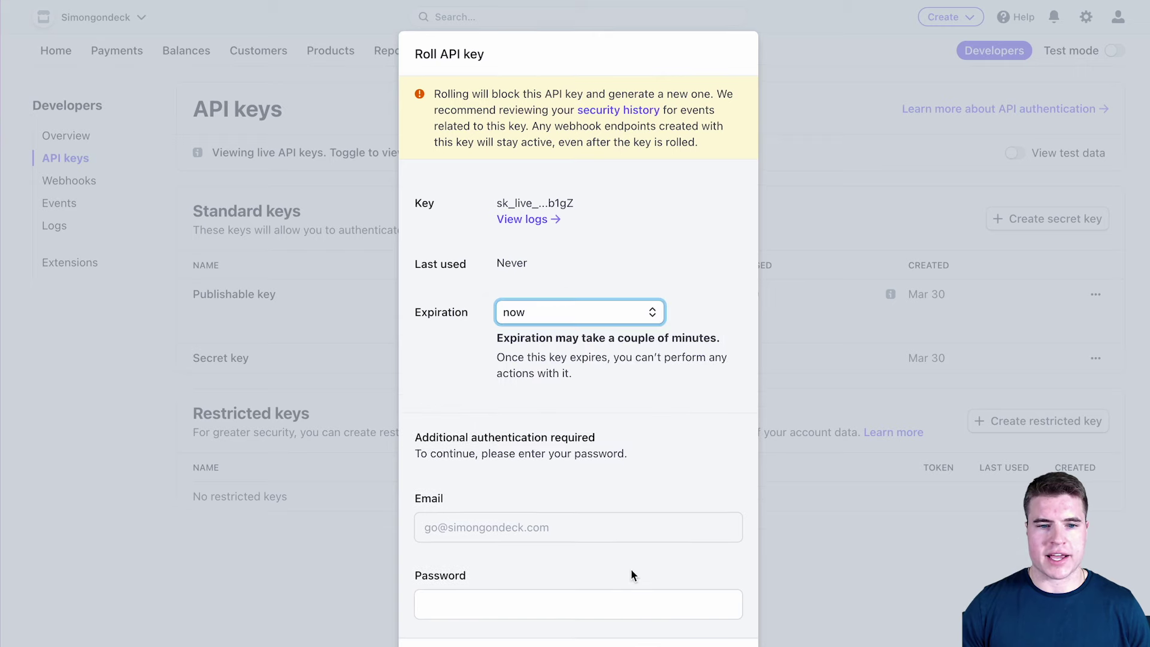
click(653, 608)
text(•••)
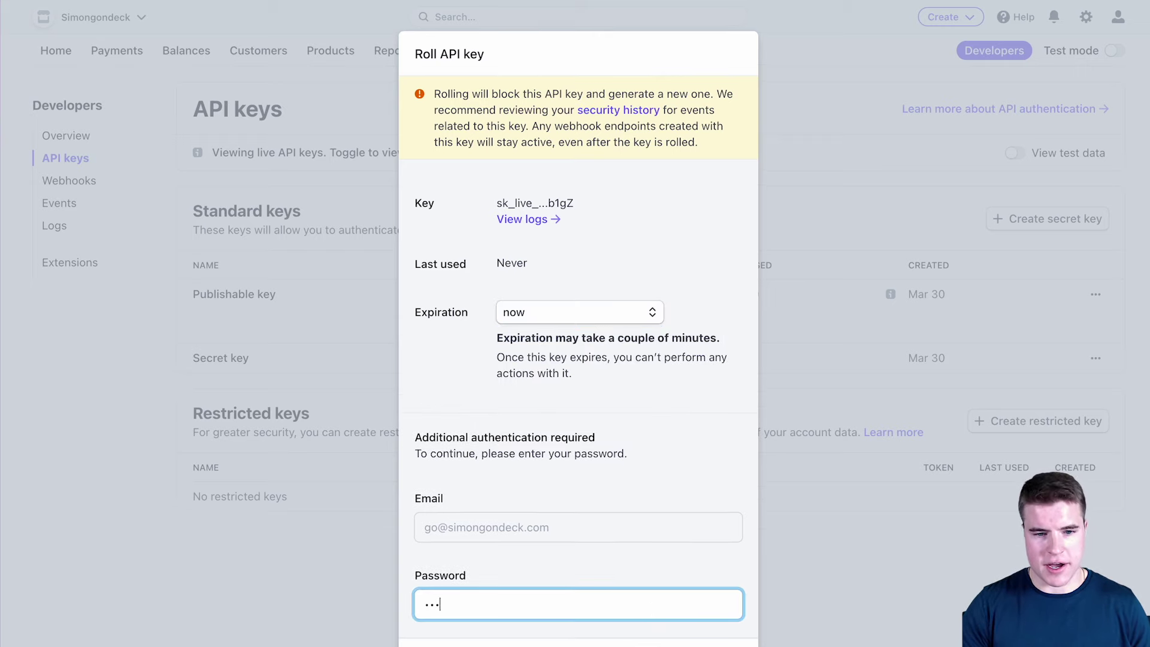
text(•••••••••)
key(Tab)
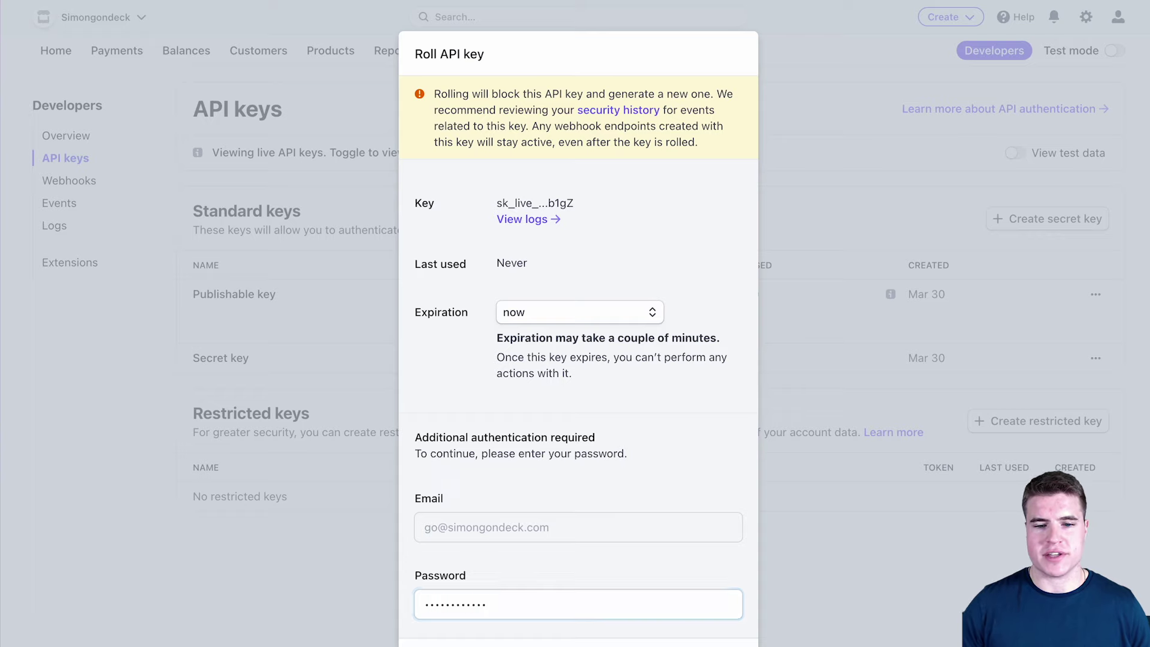
key(Return)
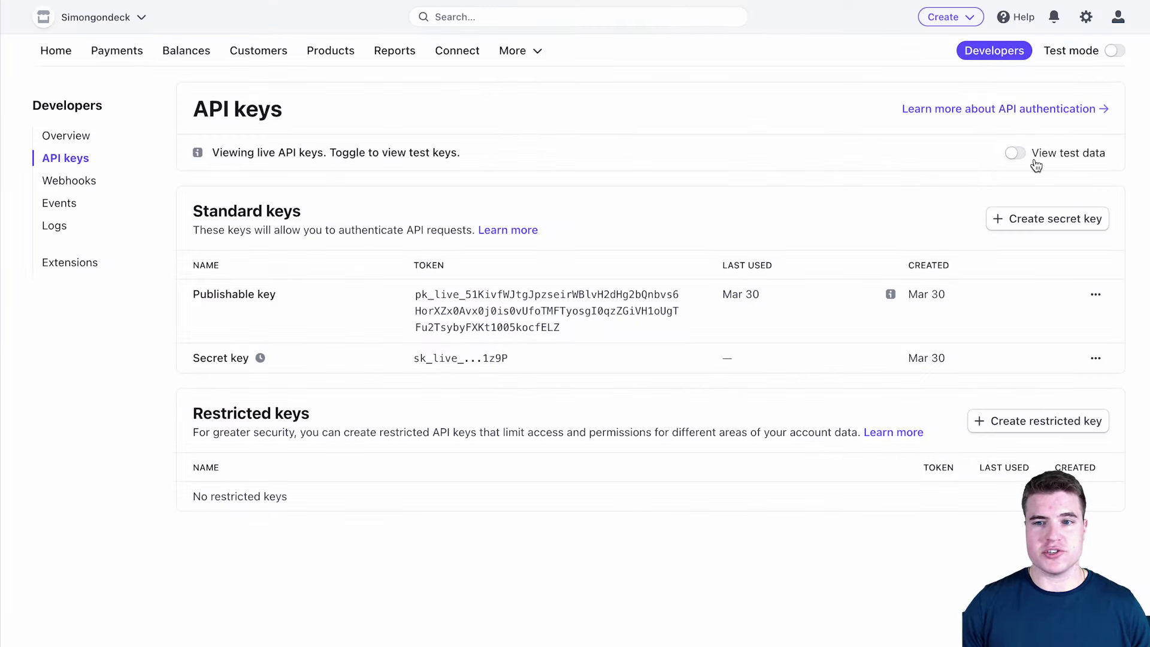
- Toggle View test data to see the test API keys, ending with test mode on
click(1016, 153)
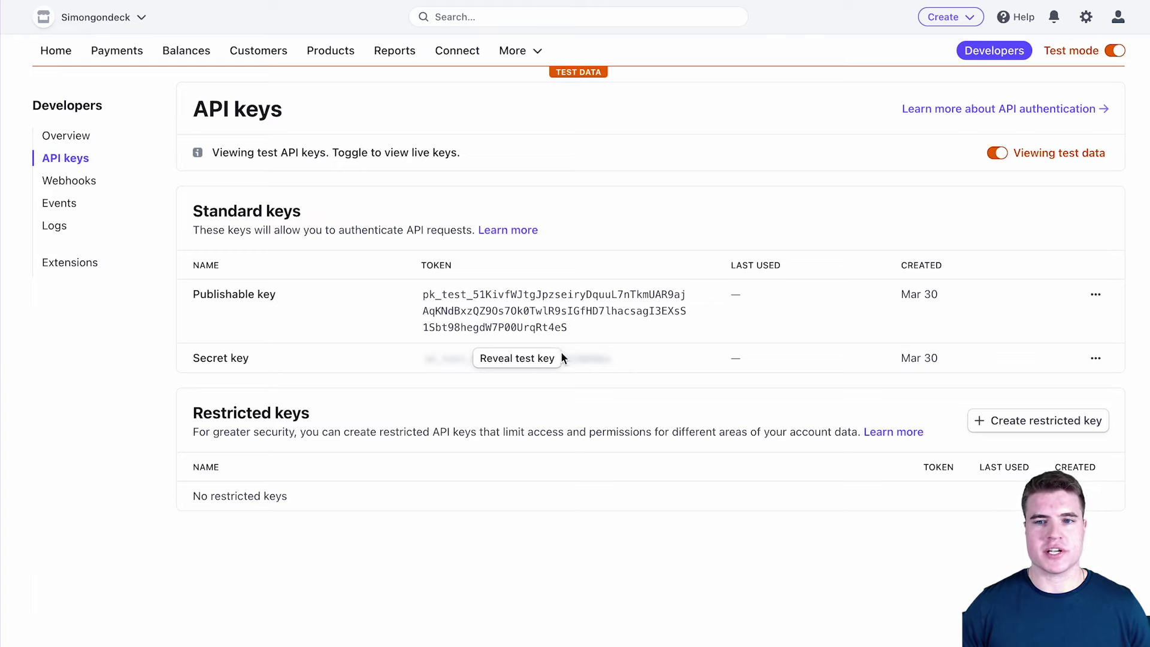
click(996, 153)
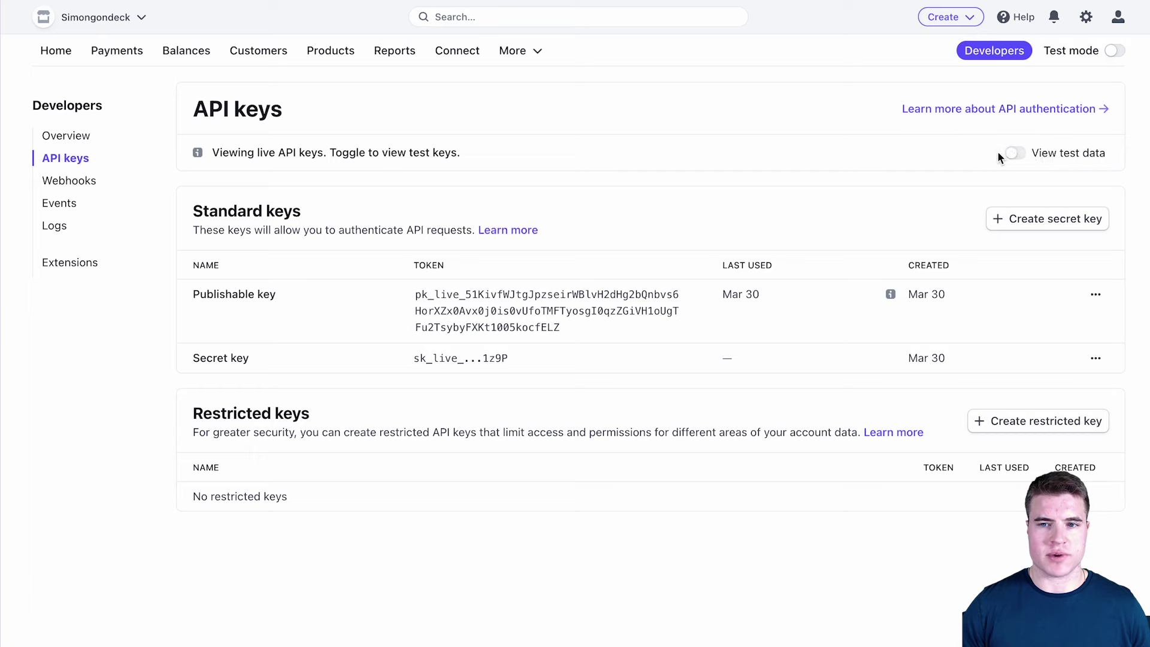
click(998, 153)
- Search 'api keys' again, then return to the dashboard Home page
click(523, 17)
text(a)
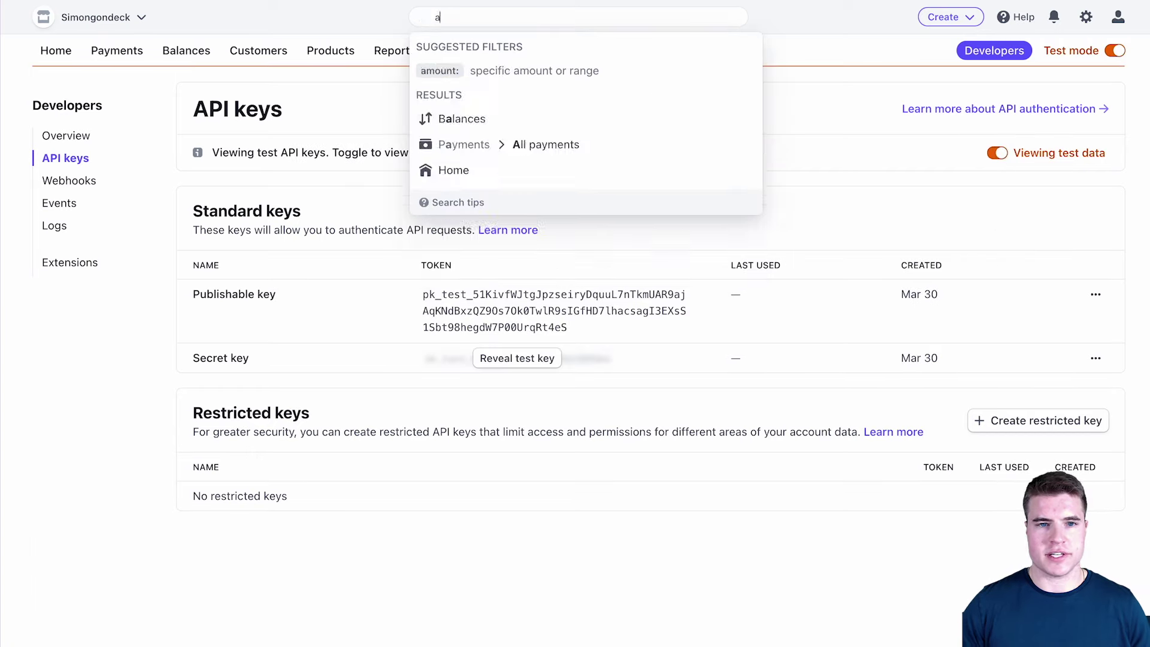
text(pi keys)
key(Return)
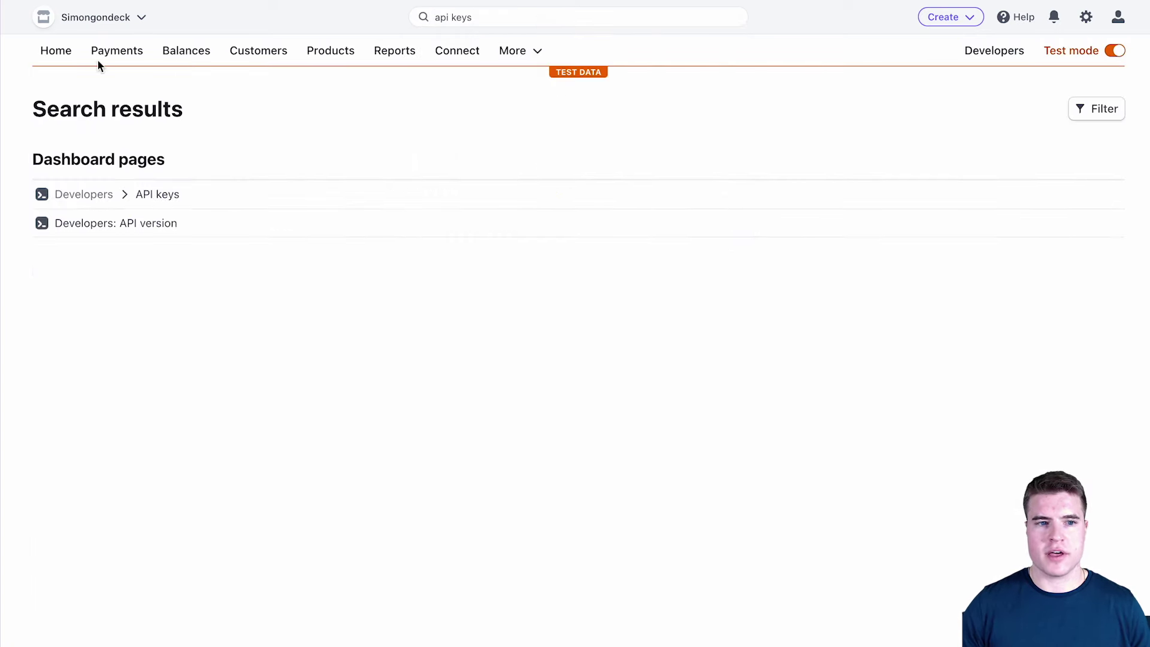
click(70, 57)
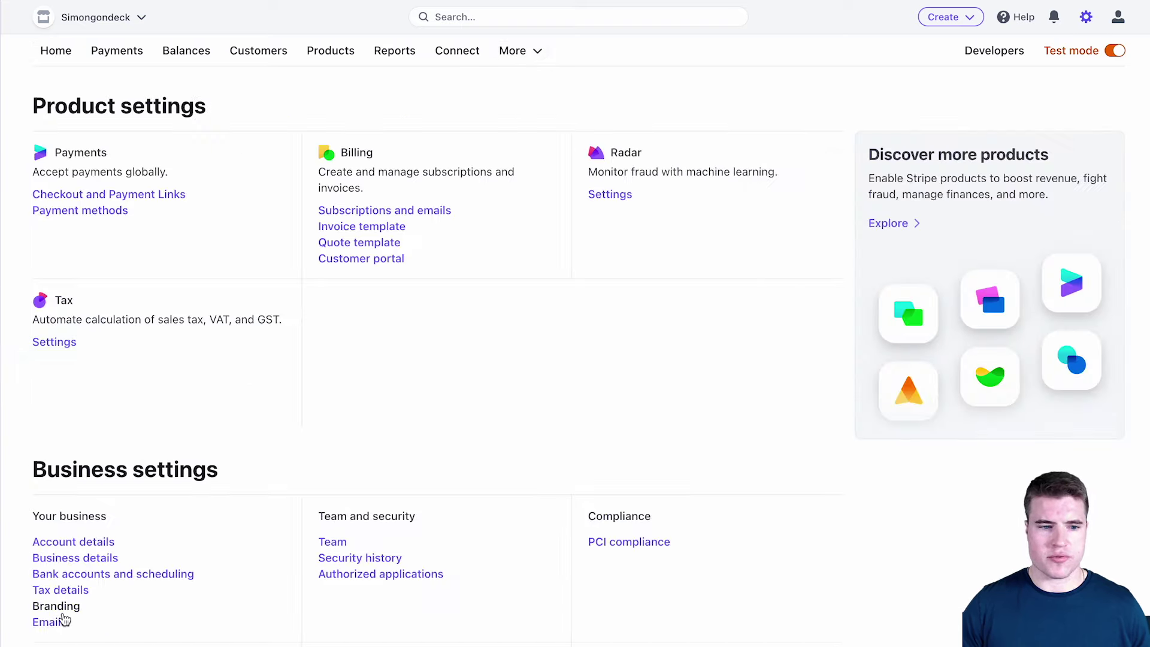
- Open Branding settings to view brand color #525f7f, accent #0074d4 and email receipt previews
click(60, 619)
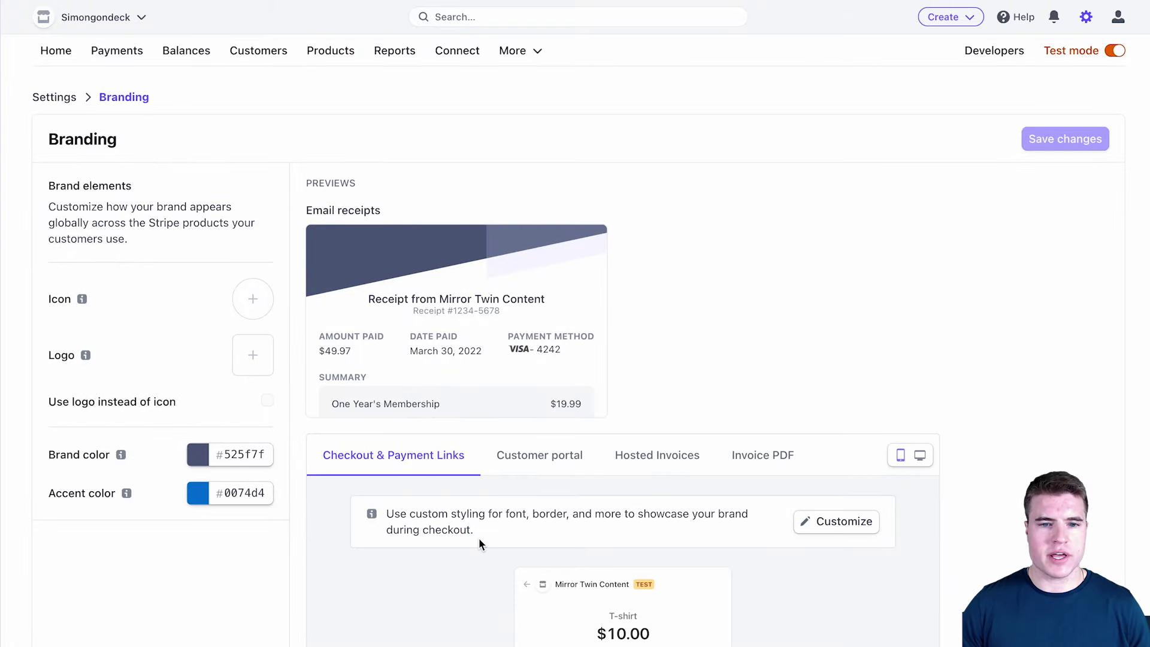